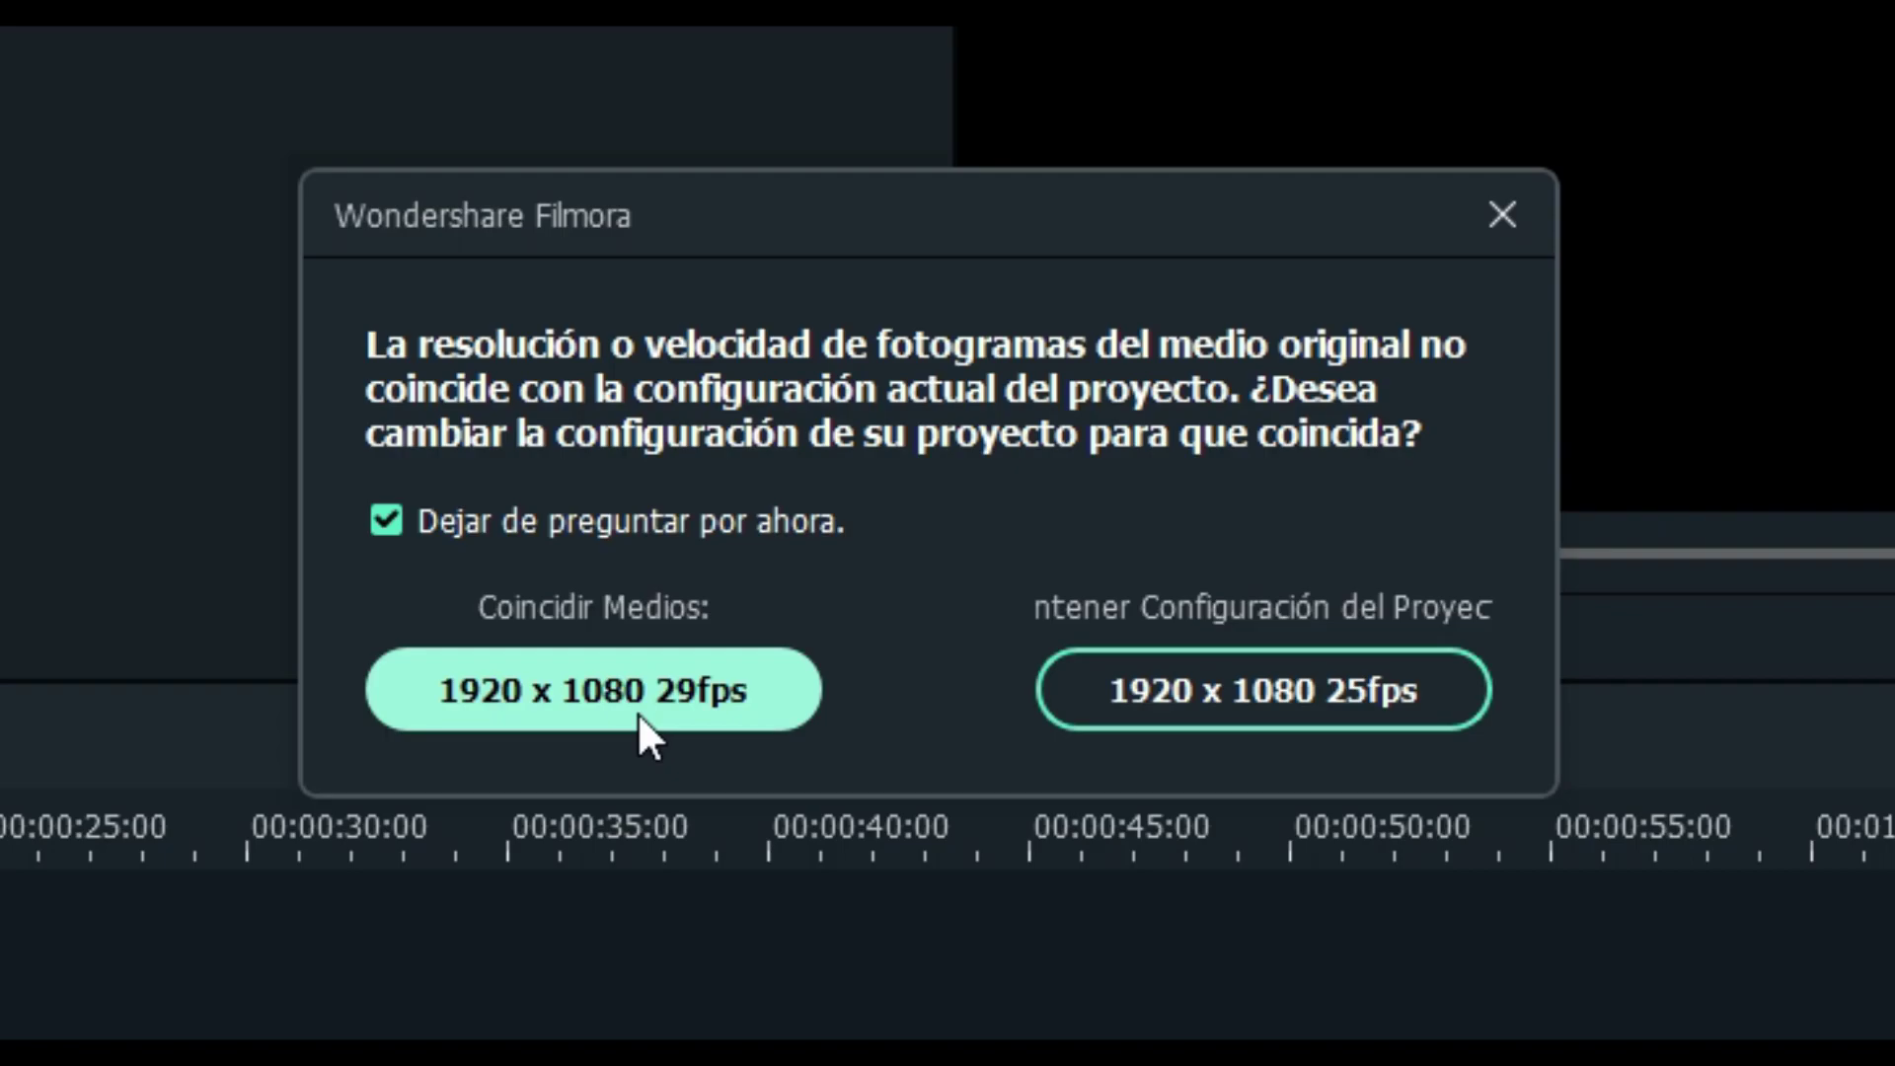
Match the project configuration to the media's 1920 x 1080 29fps format and open the project settings.
click(637, 713)
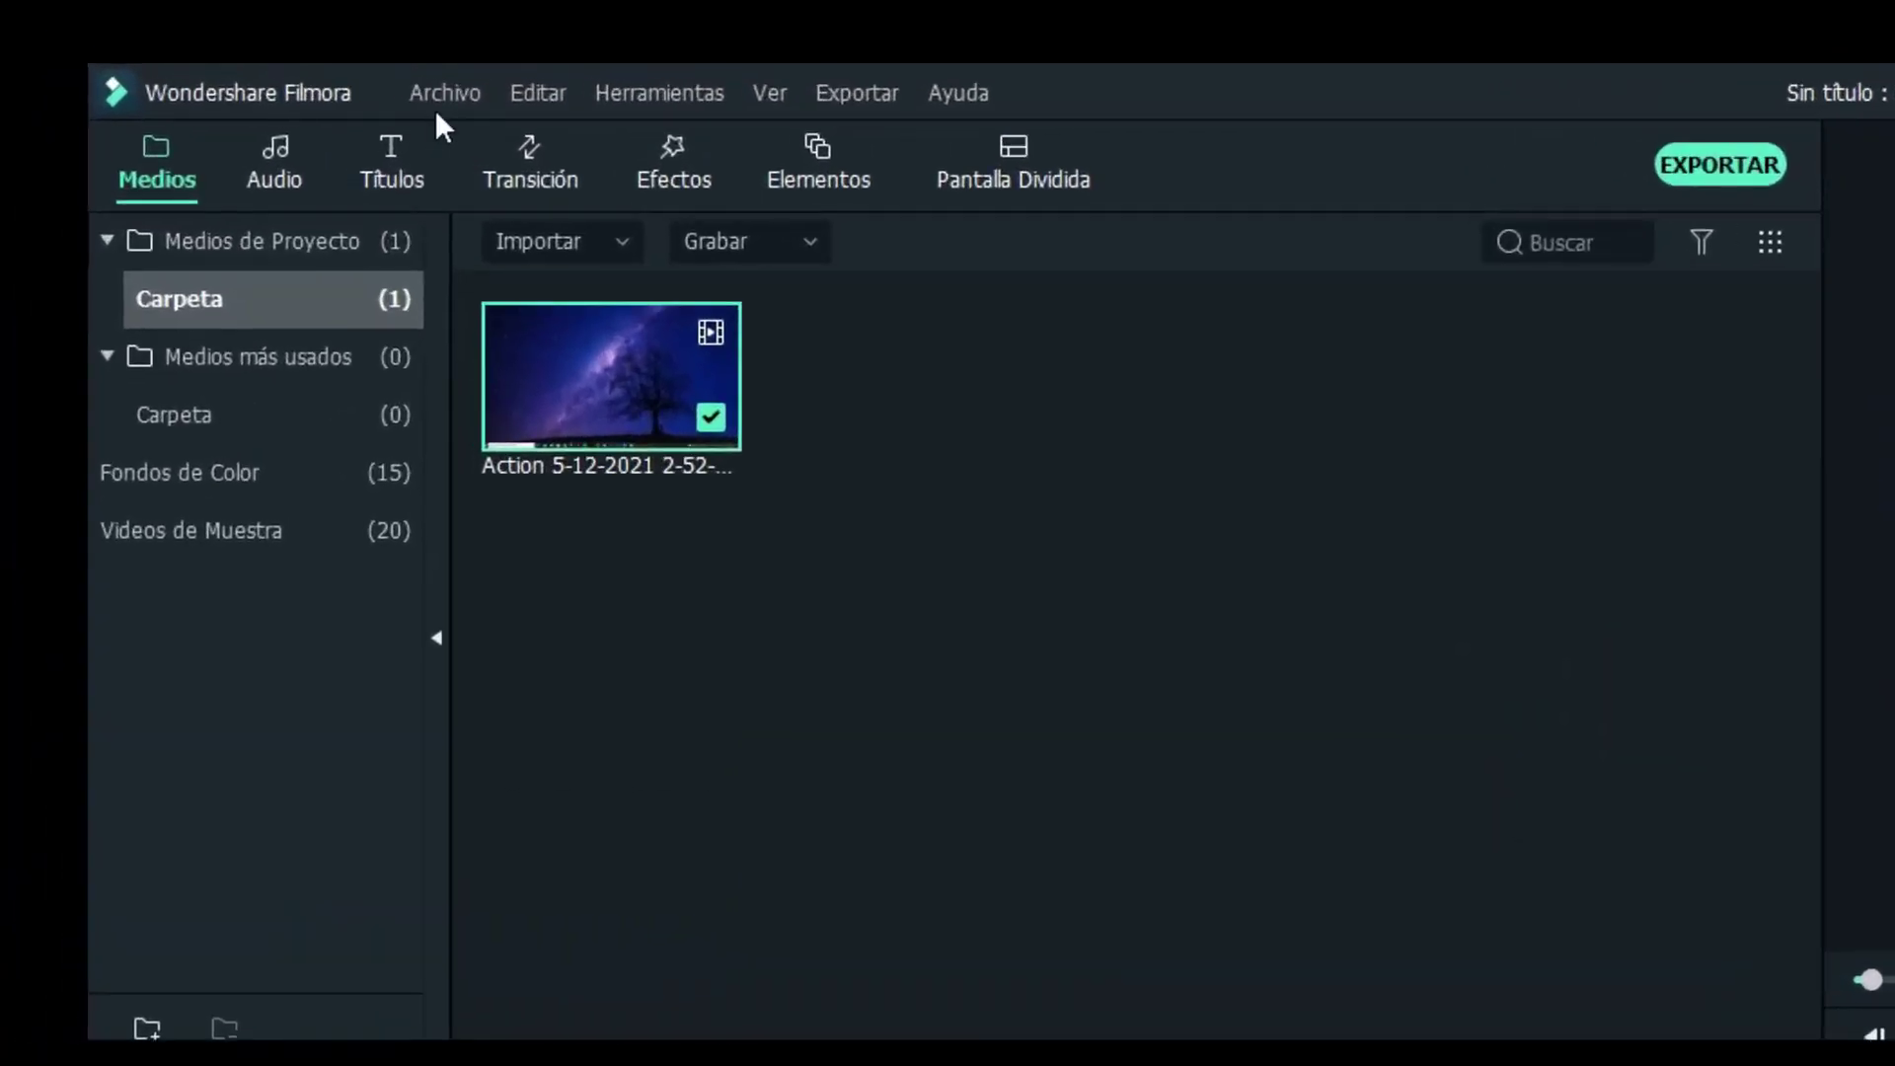
click(241, 31)
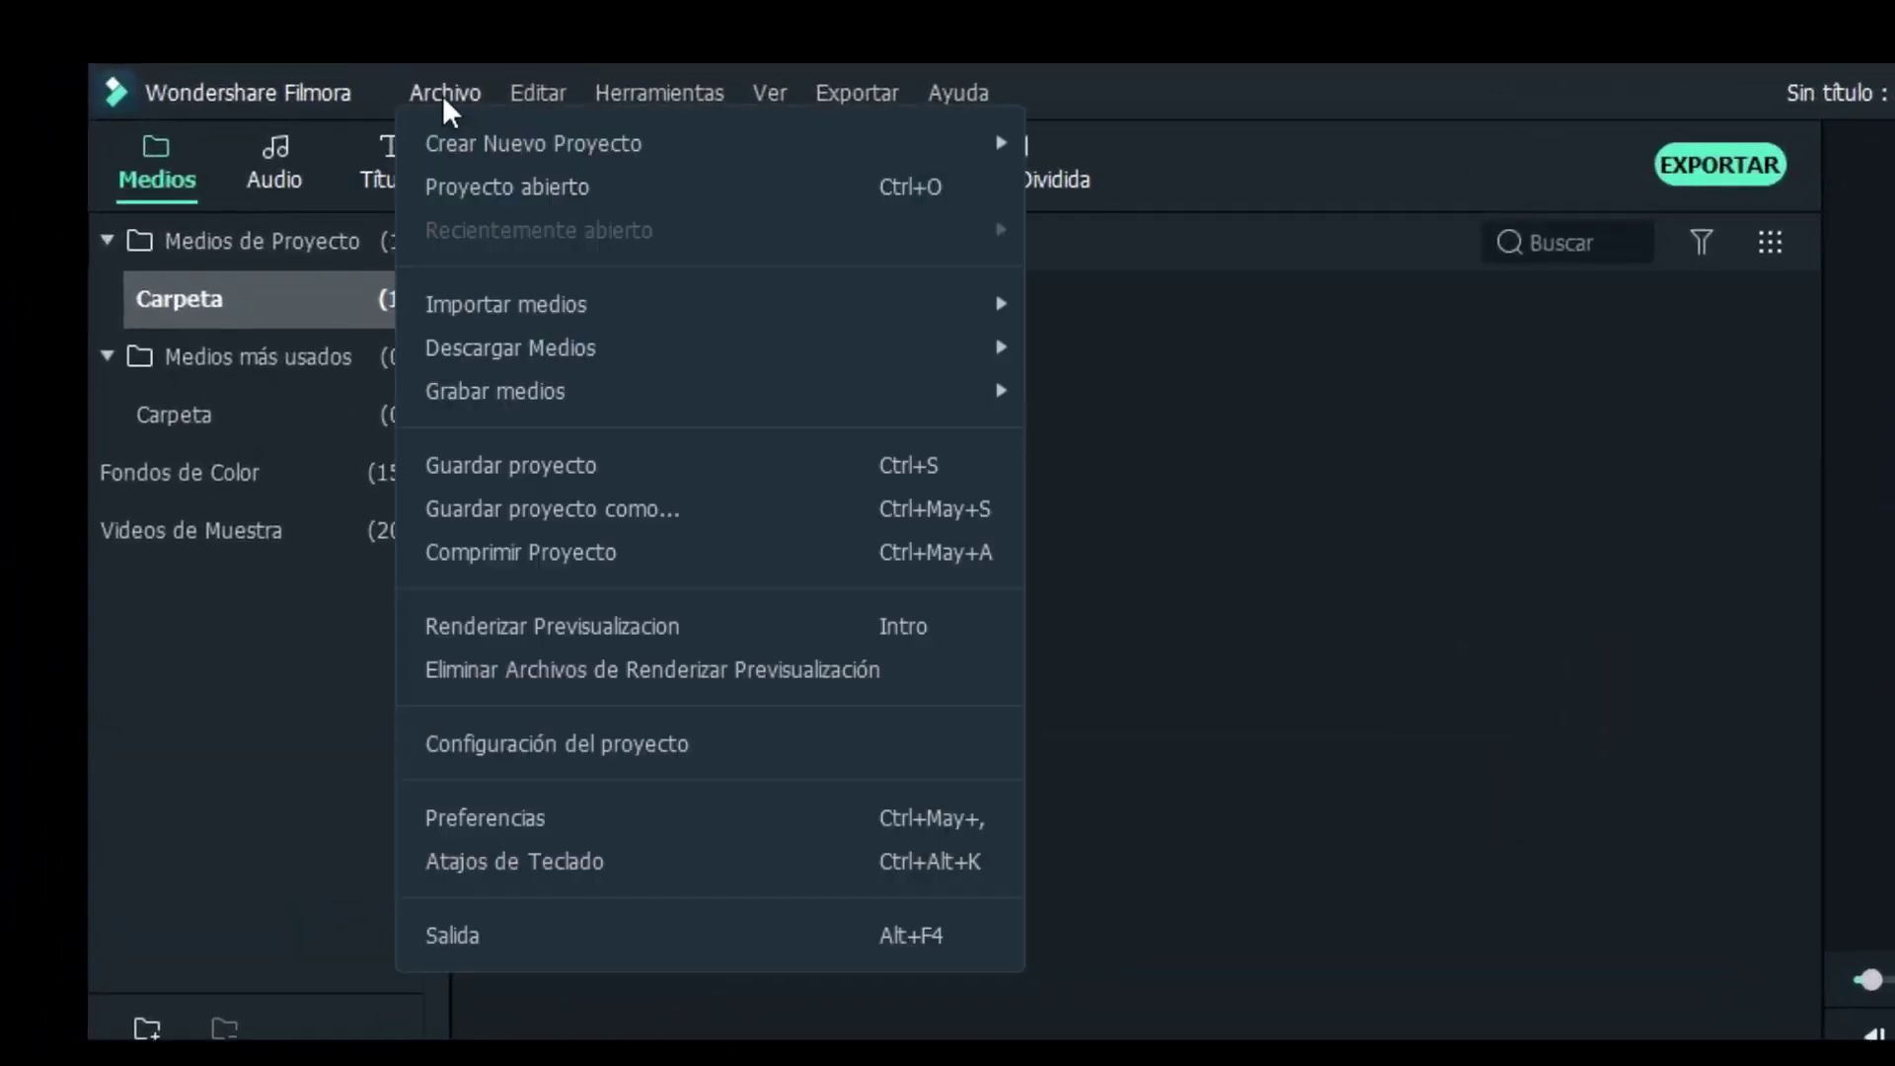
click(673, 746)
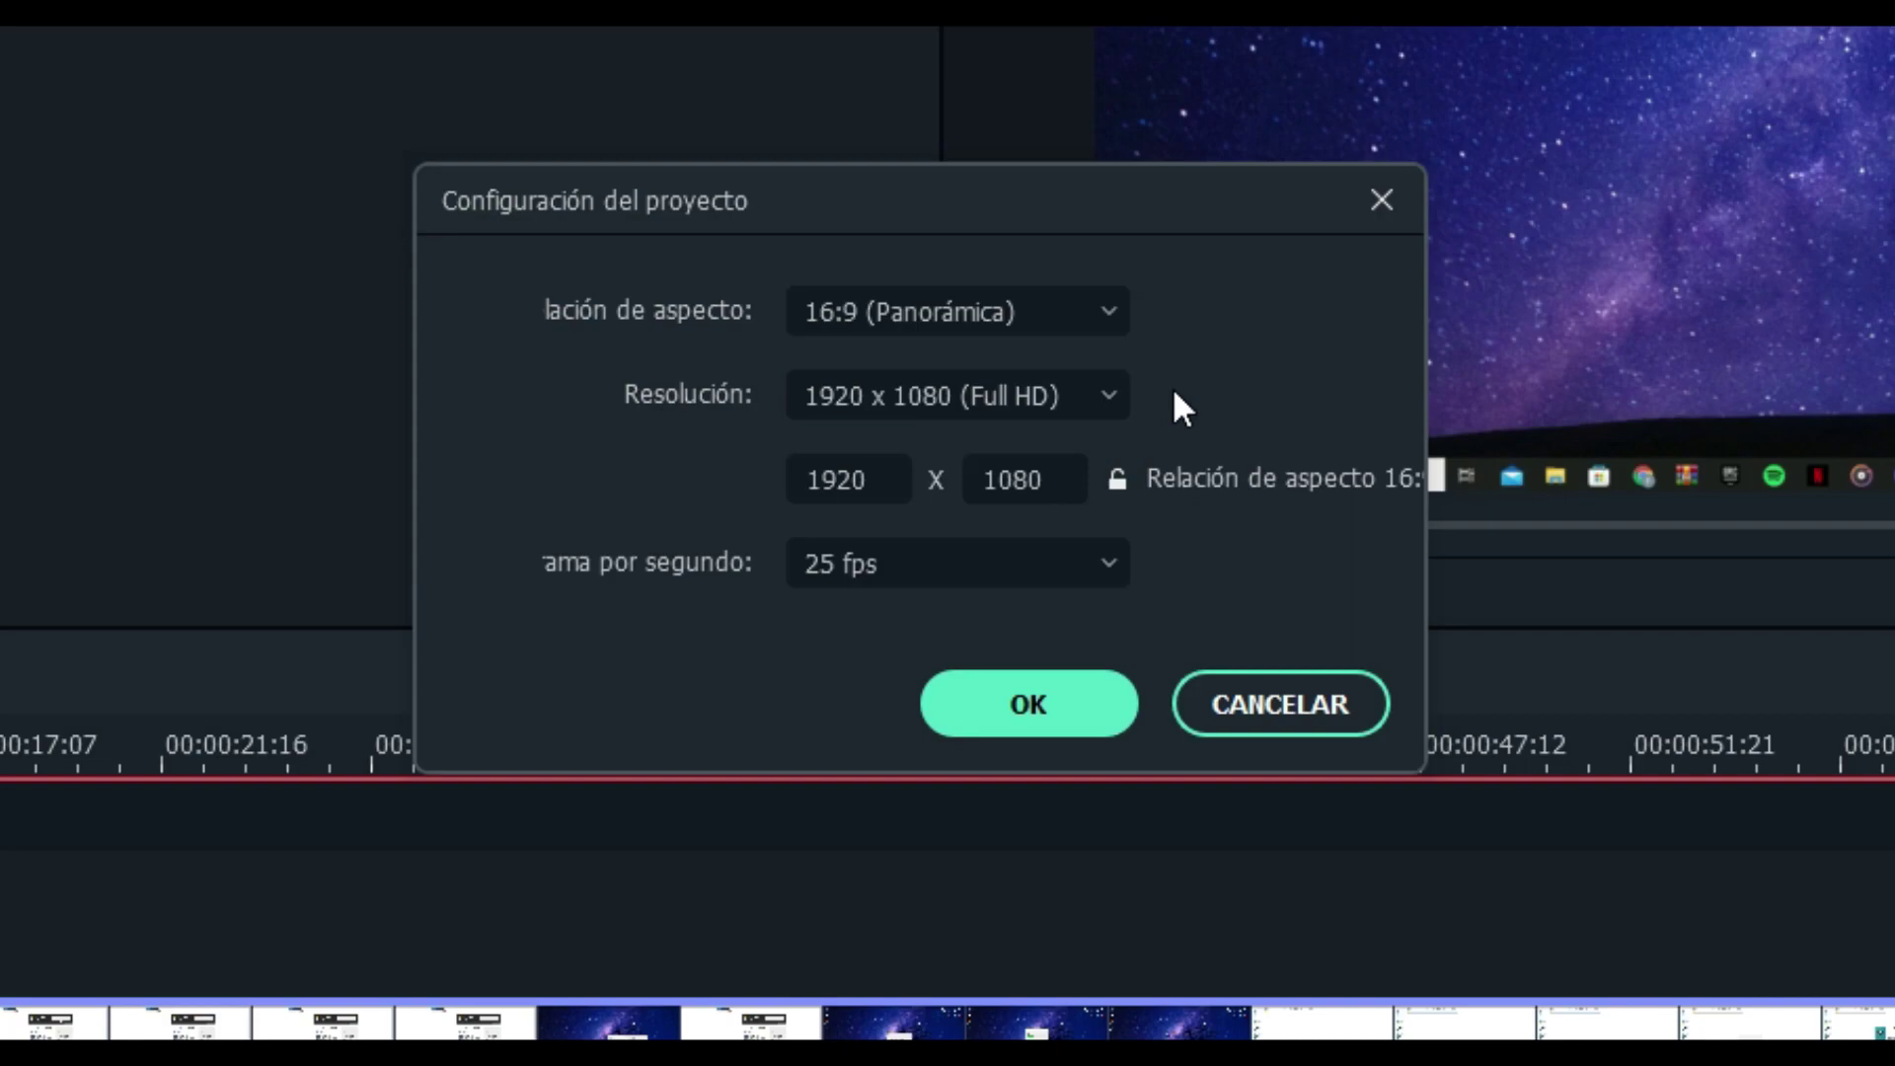
Examine the available aspect ratios, resolutions and custom width and height values in the project settings.
click(1090, 332)
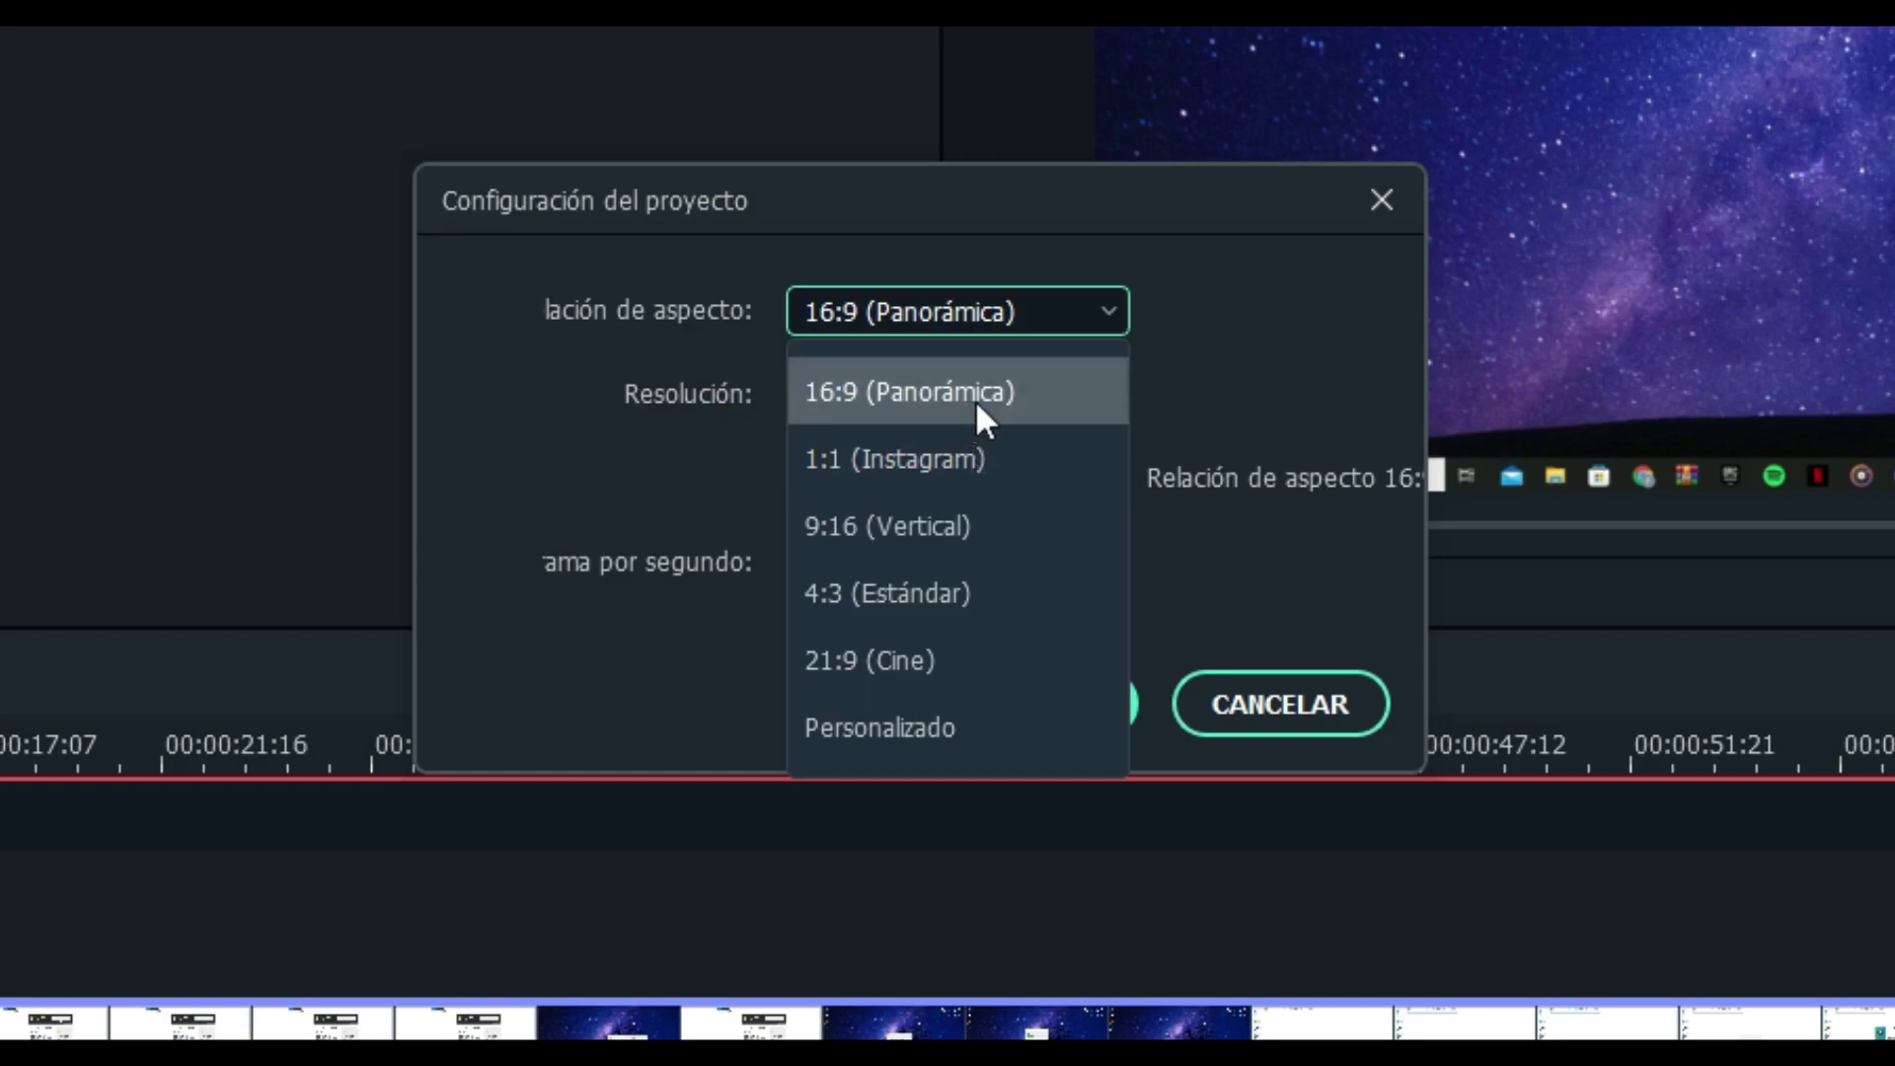
click(1105, 316)
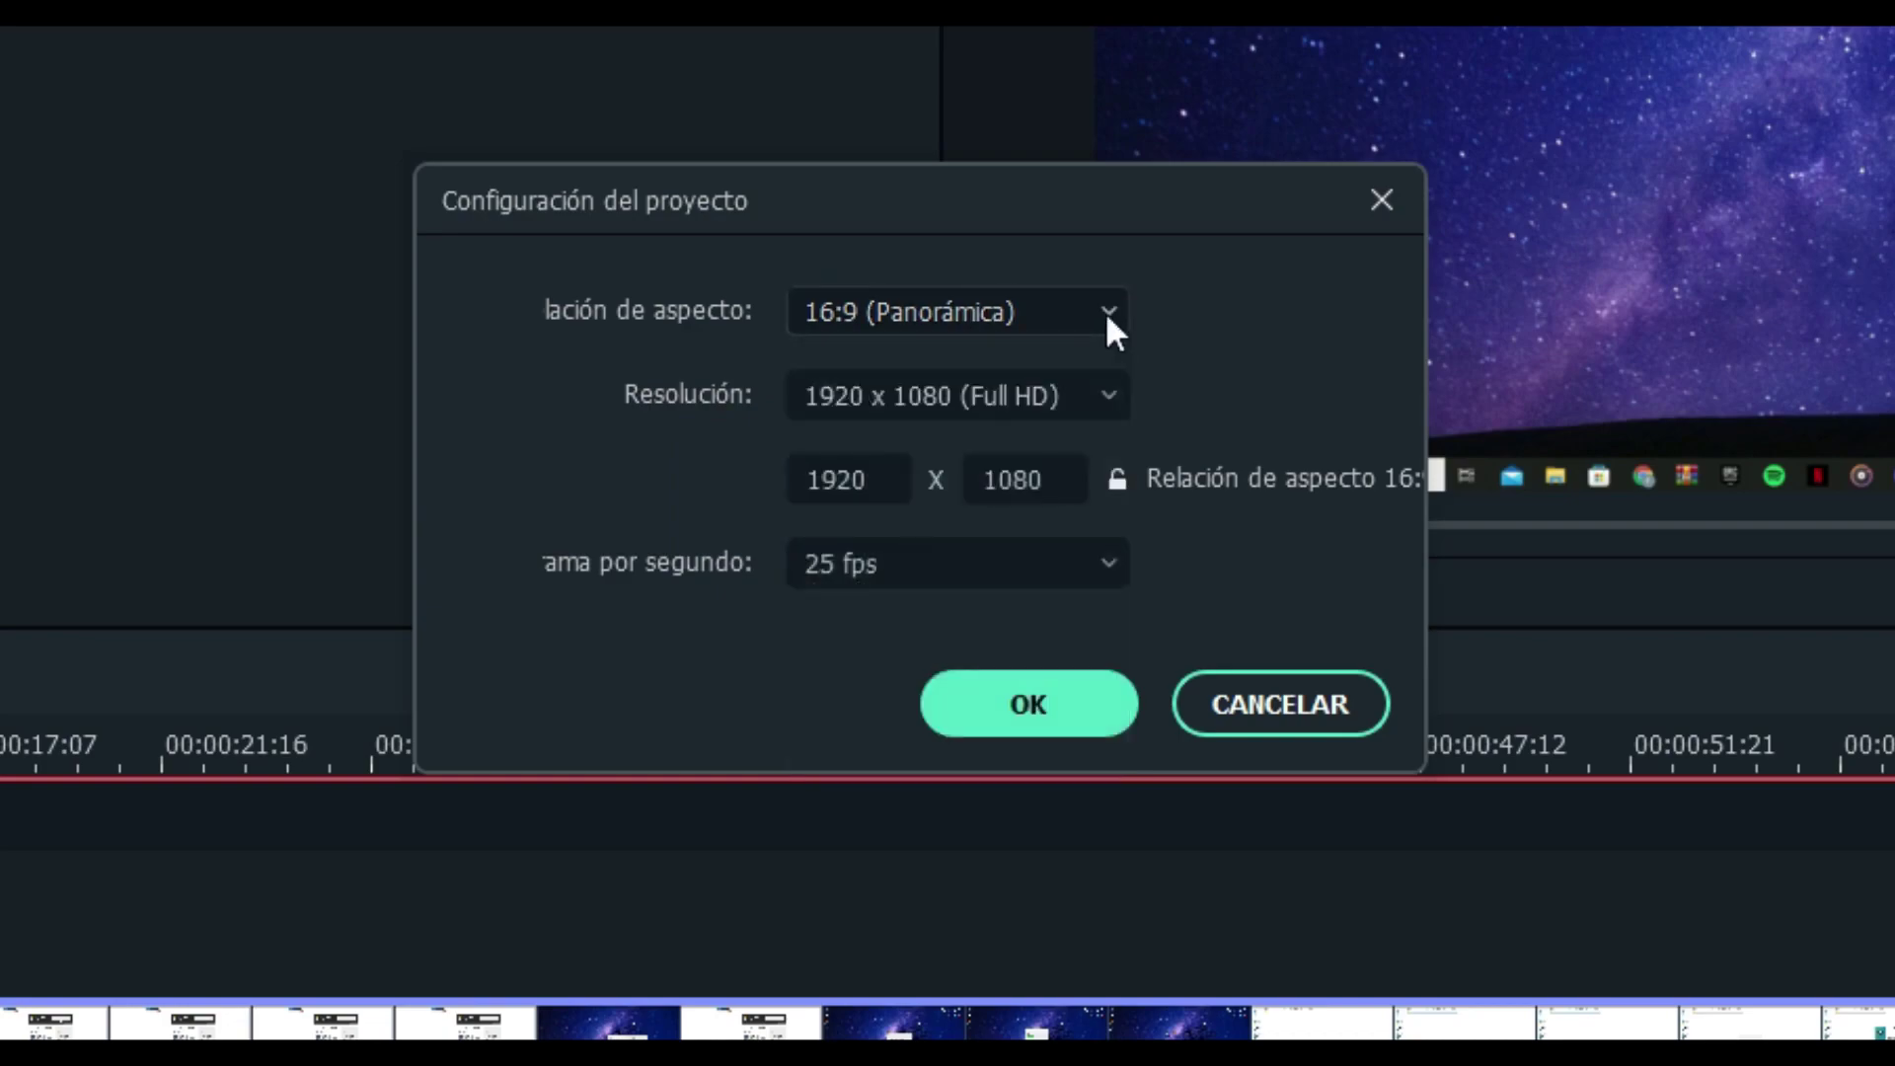
click(1076, 405)
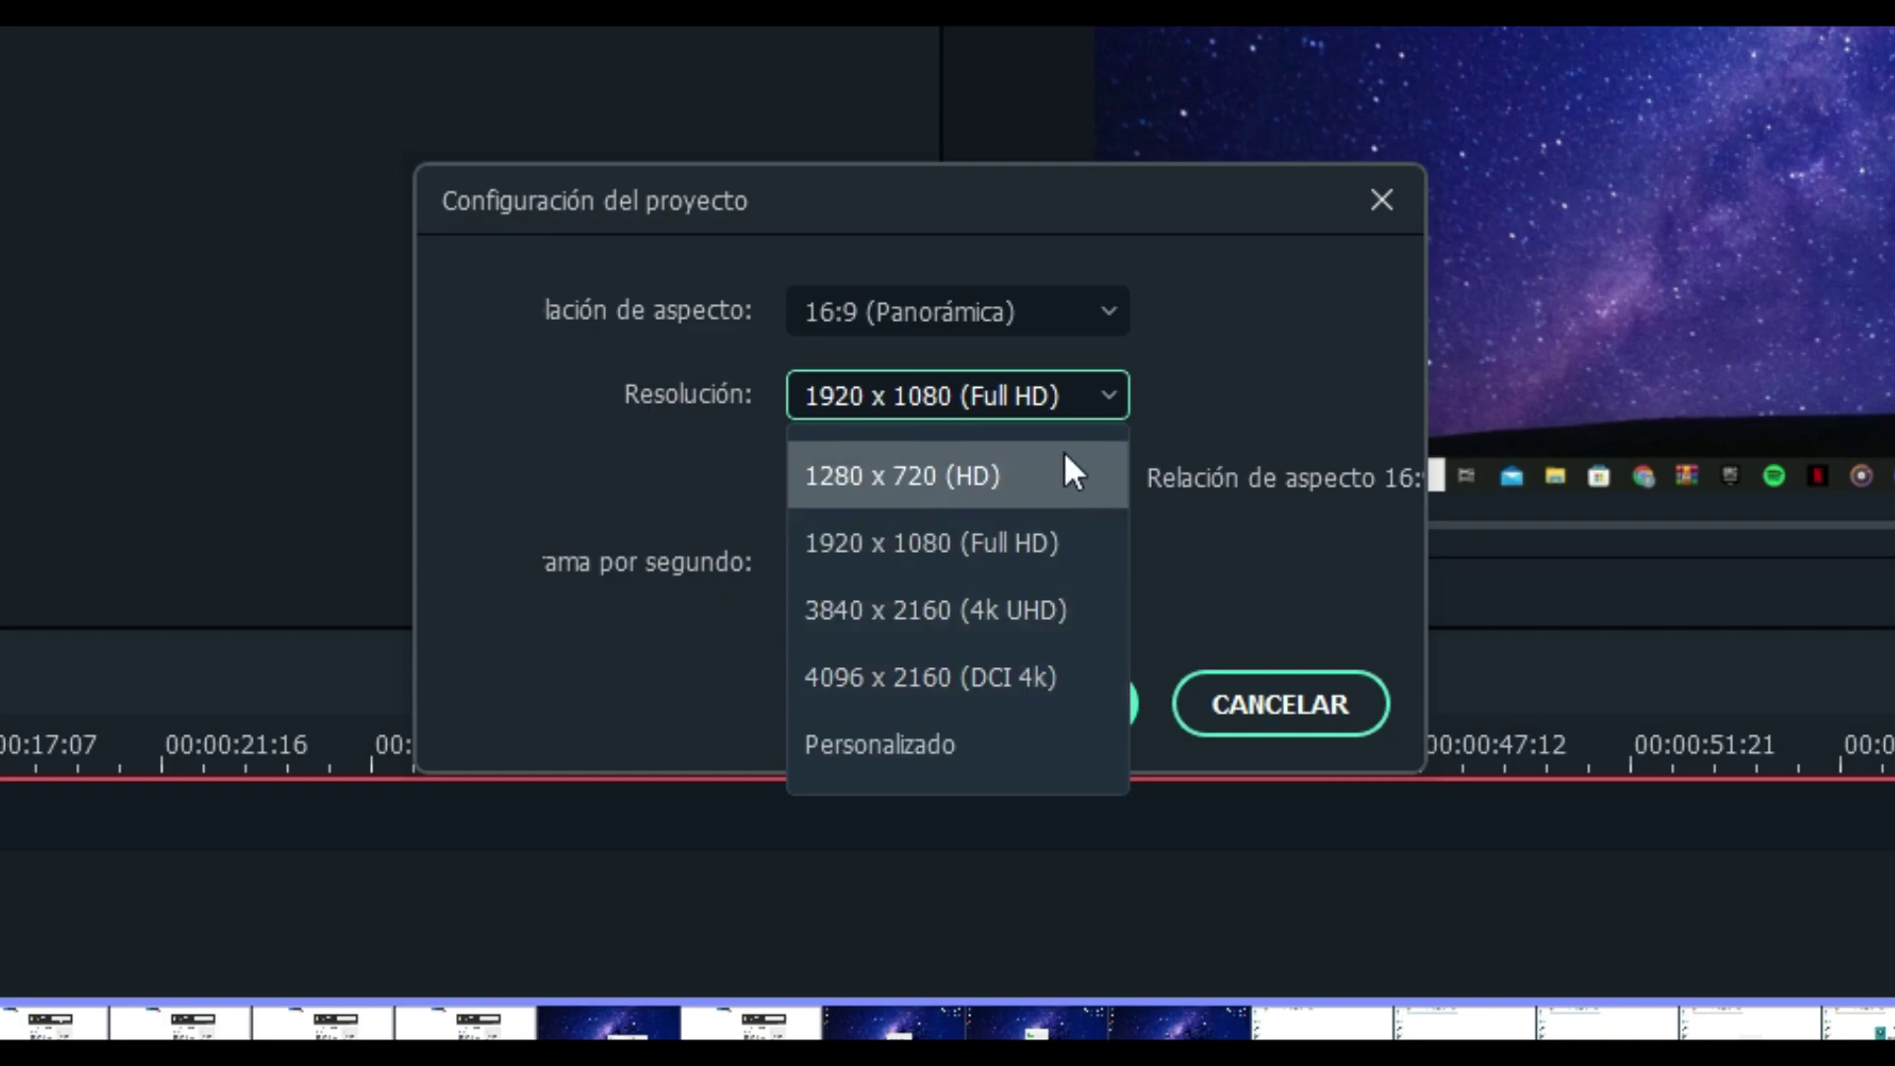
click(1077, 412)
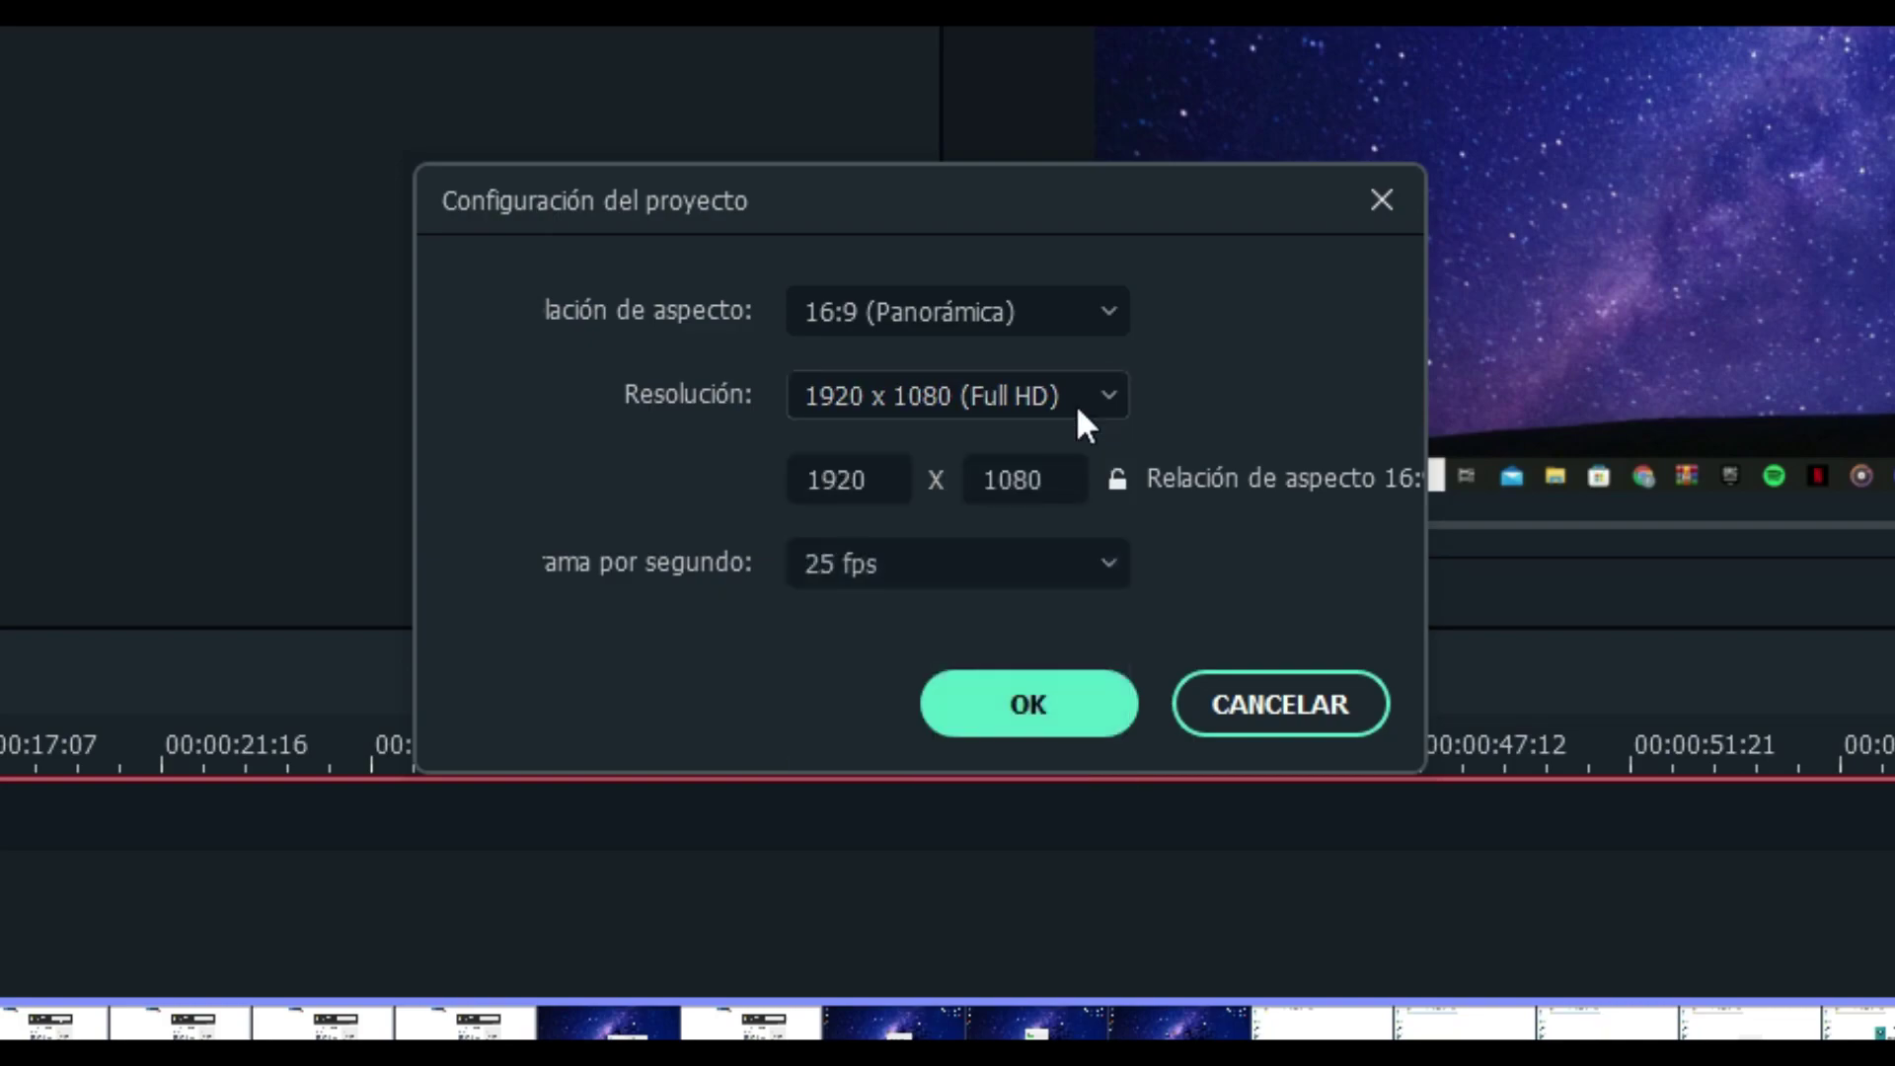
click(891, 468)
click(1071, 483)
Set the project frame rate to 25 fps and apply the project settings.
click(916, 577)
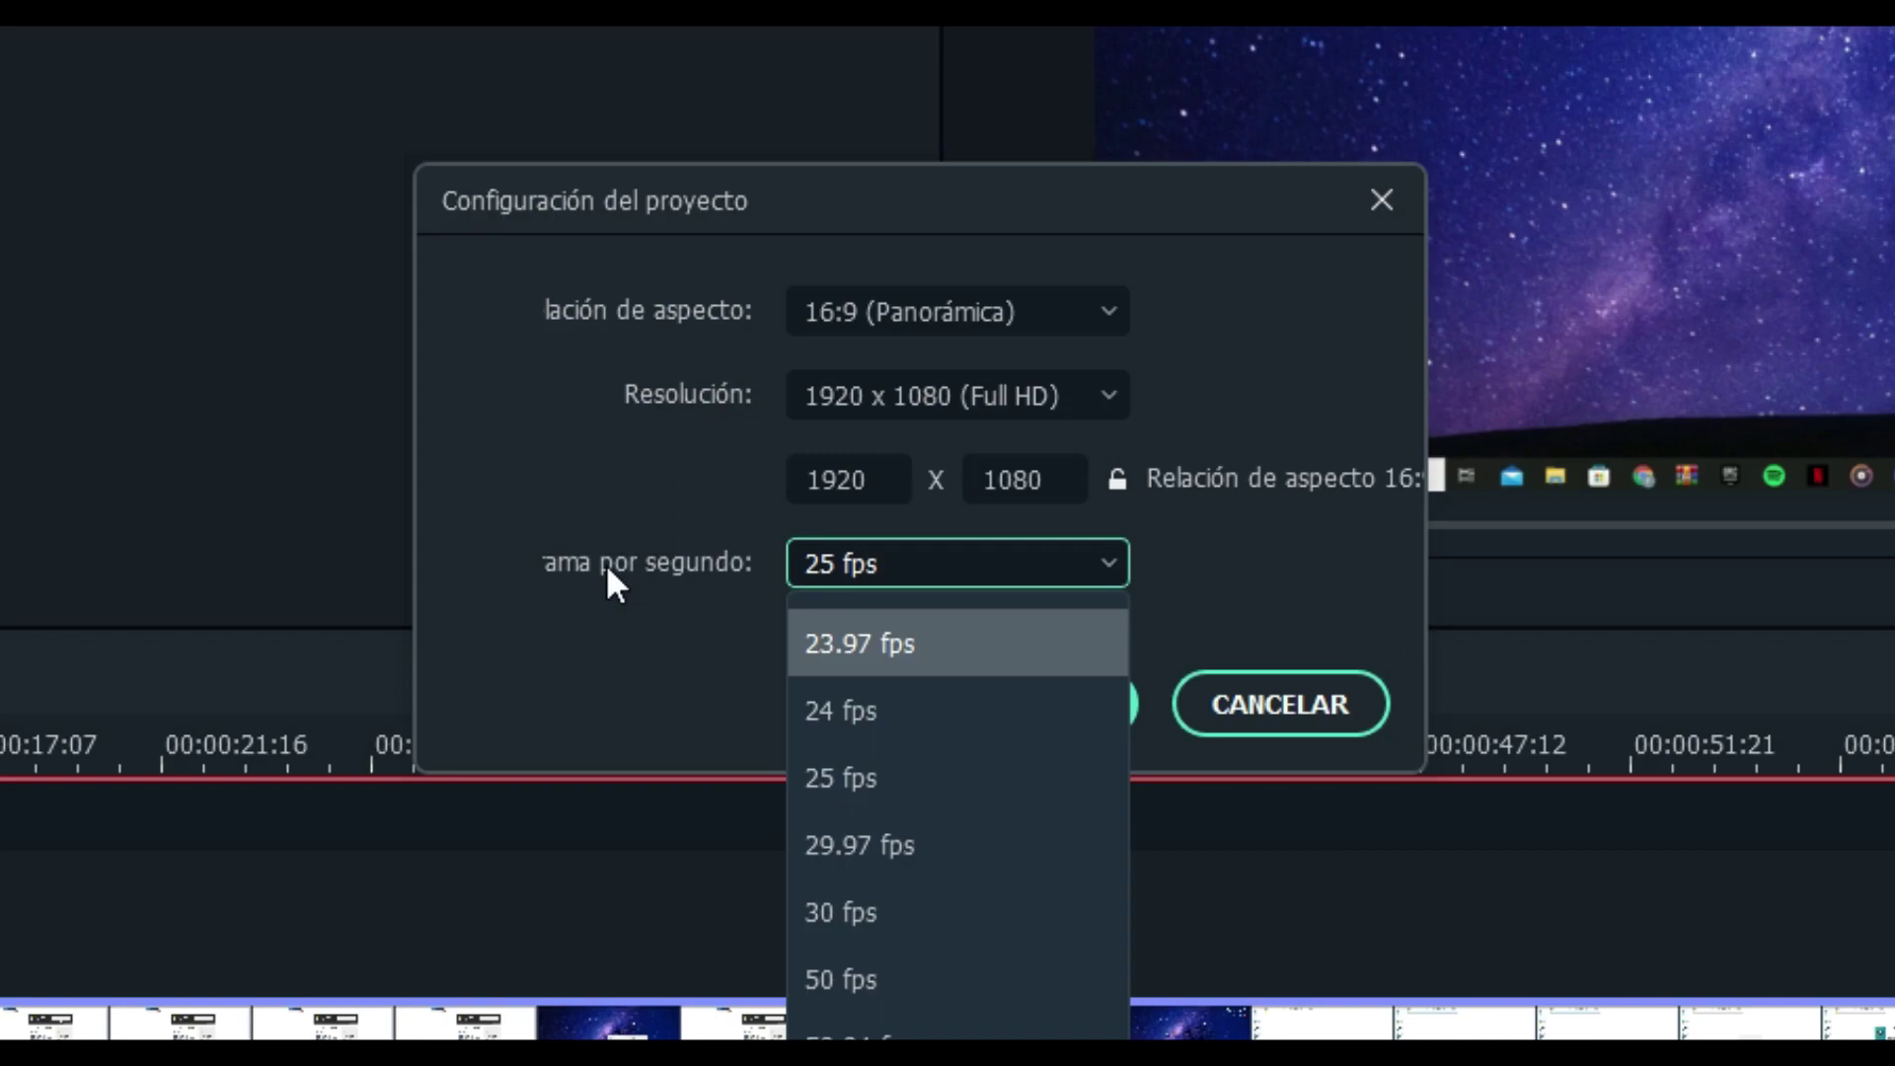
click(847, 793)
click(1103, 689)
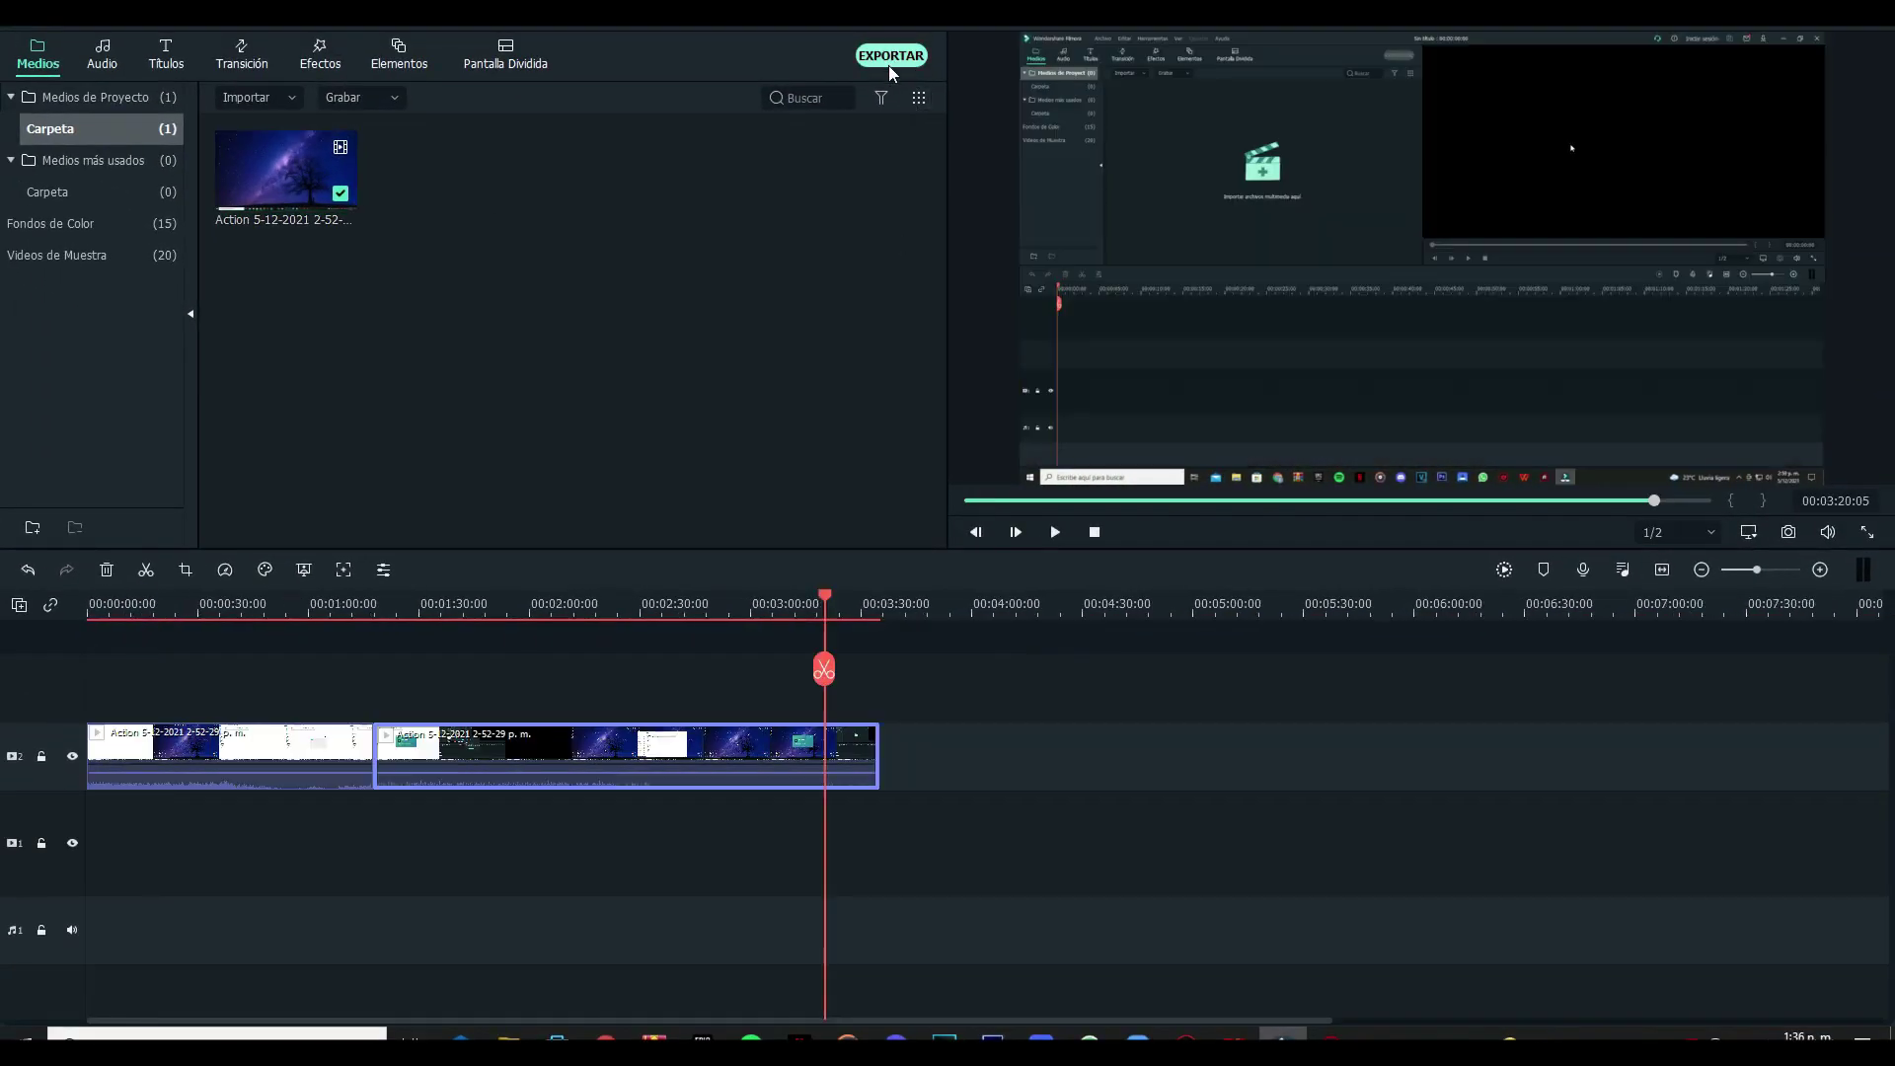
Open the export settings and check the device presets, including PlayStation 4, then return to the local export options.
click(889, 63)
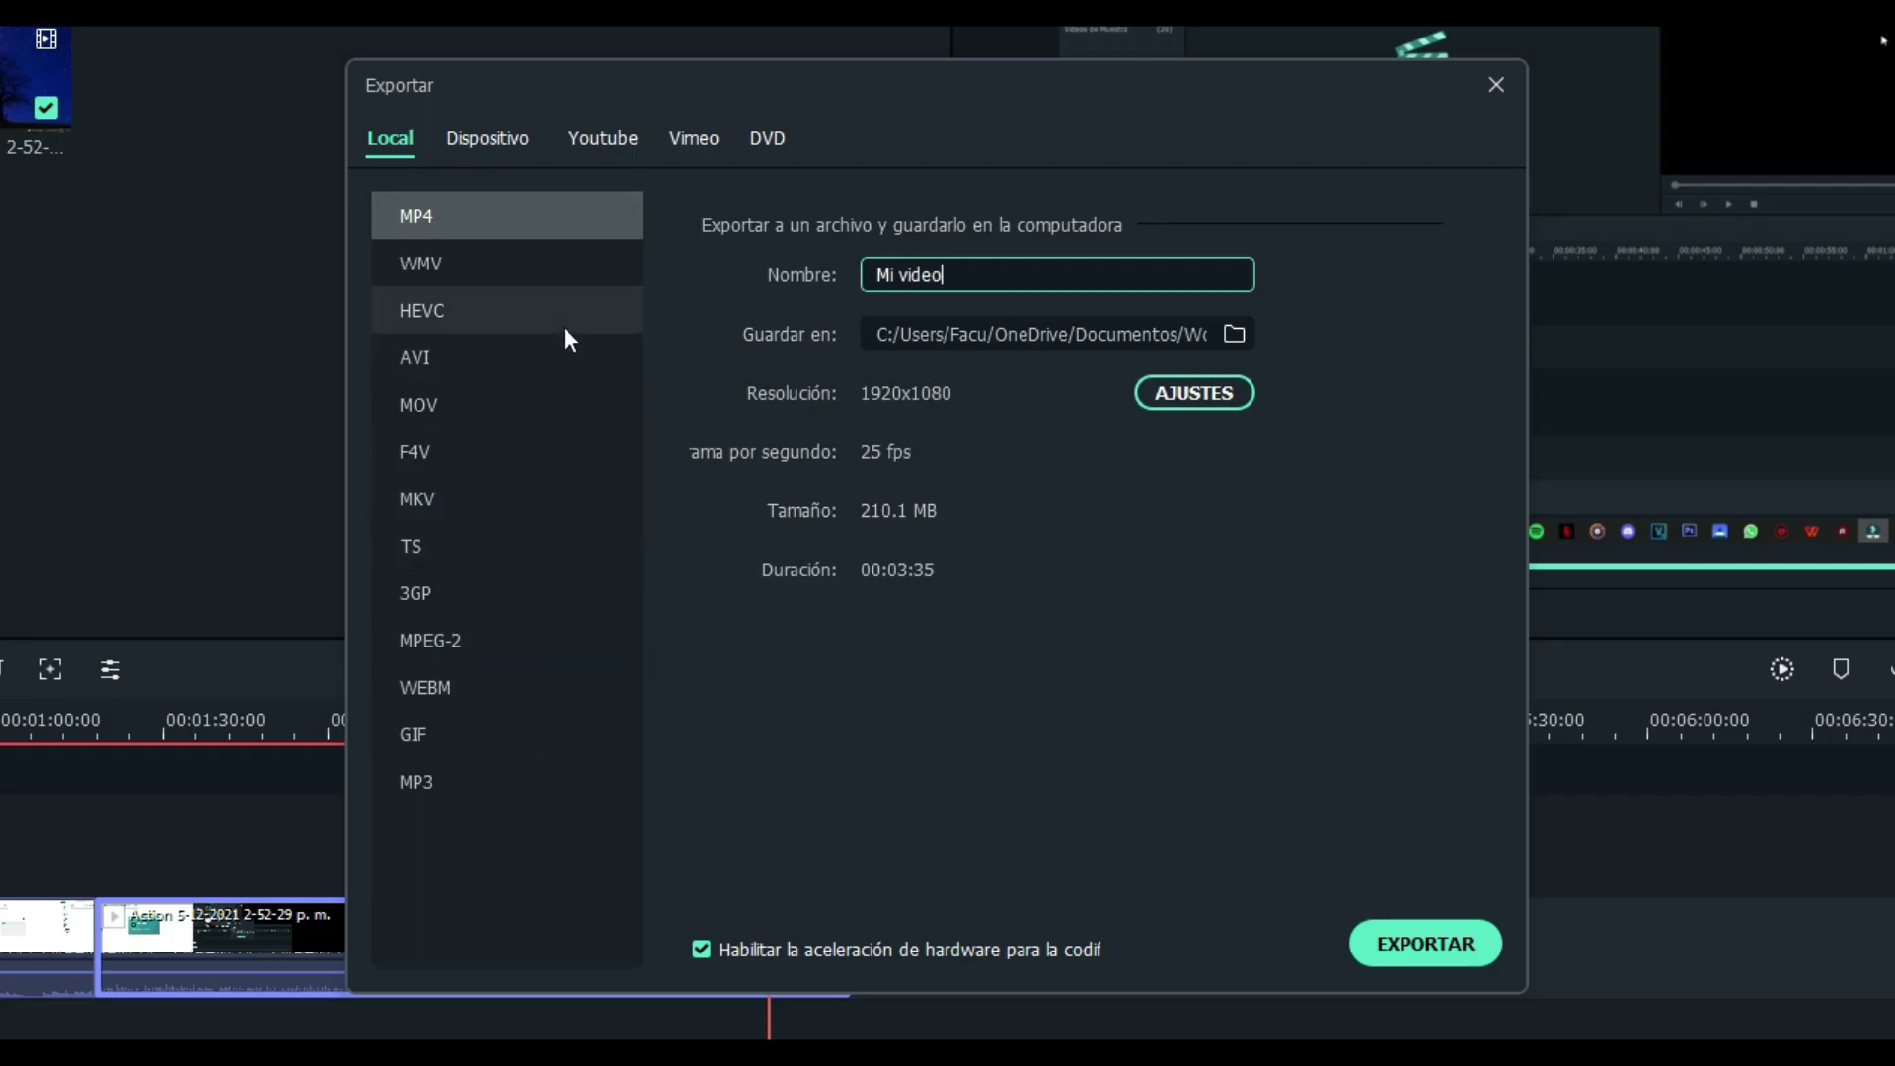
click(495, 139)
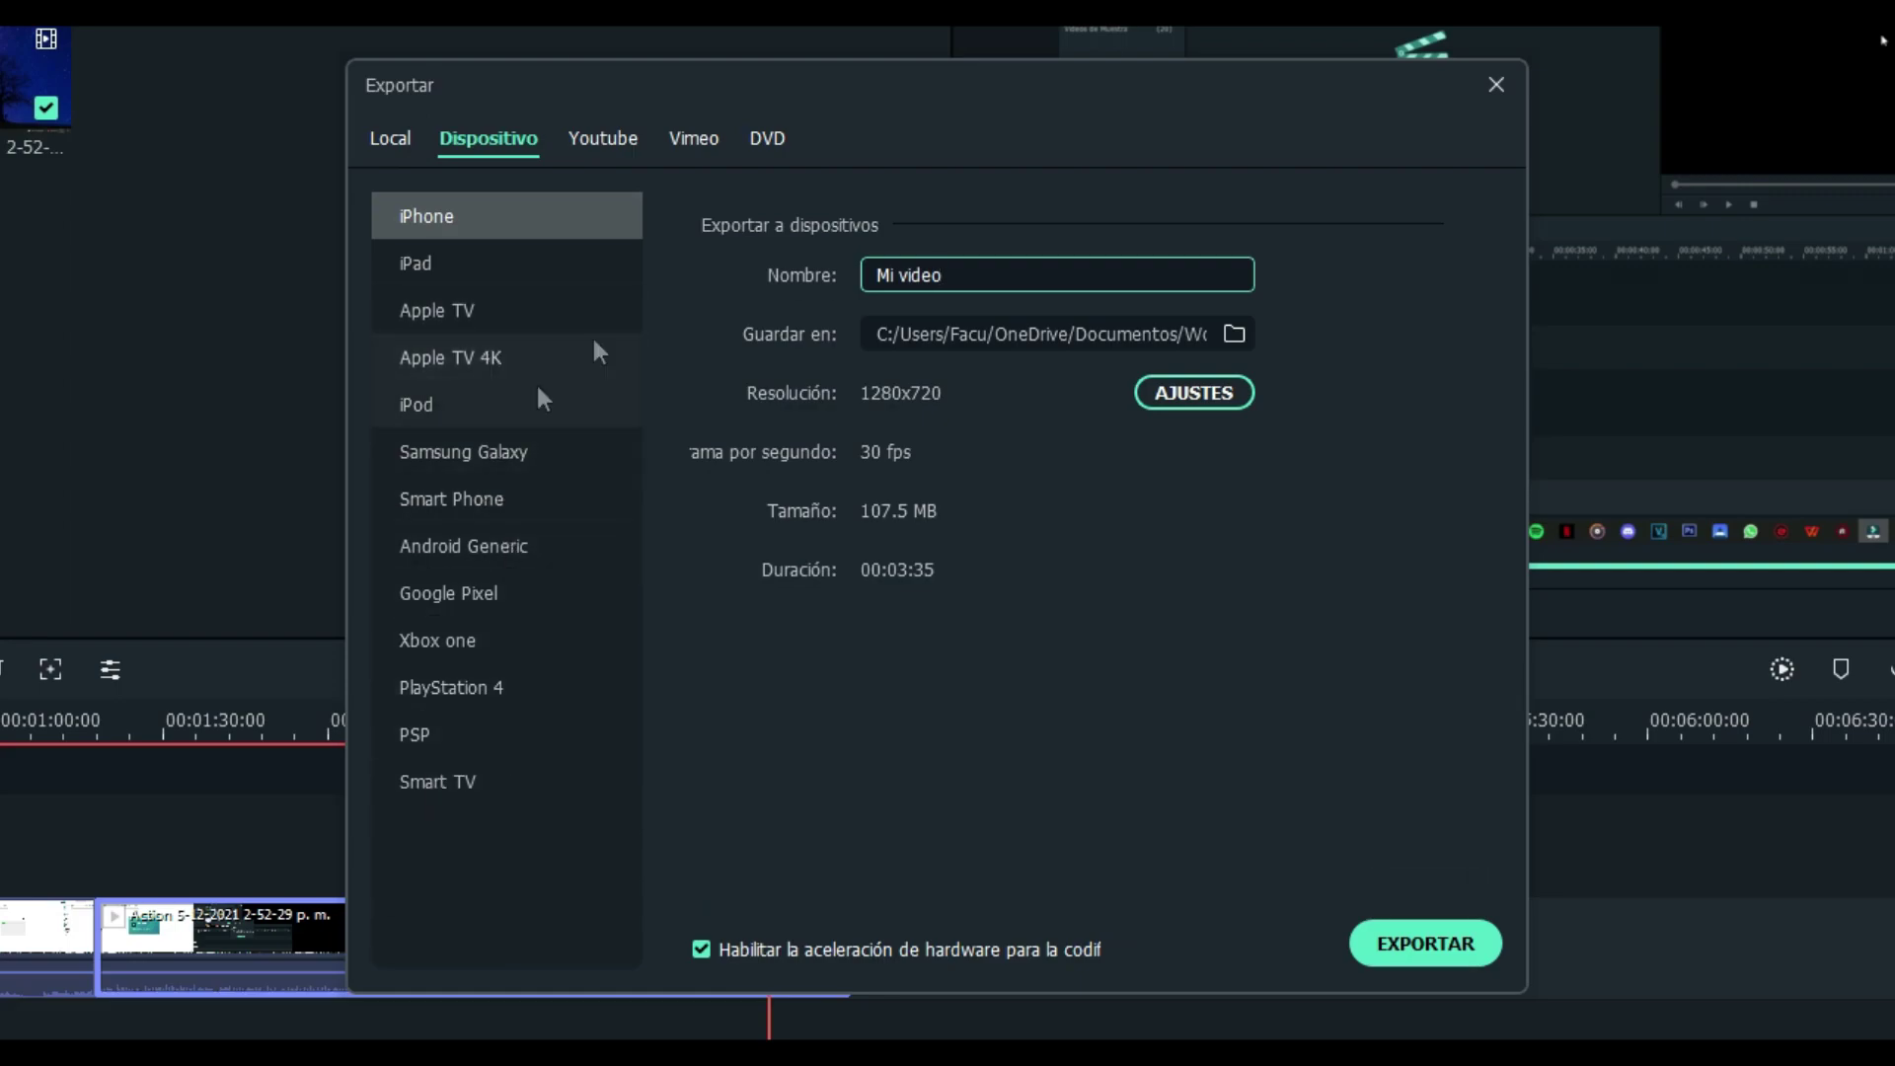
click(514, 689)
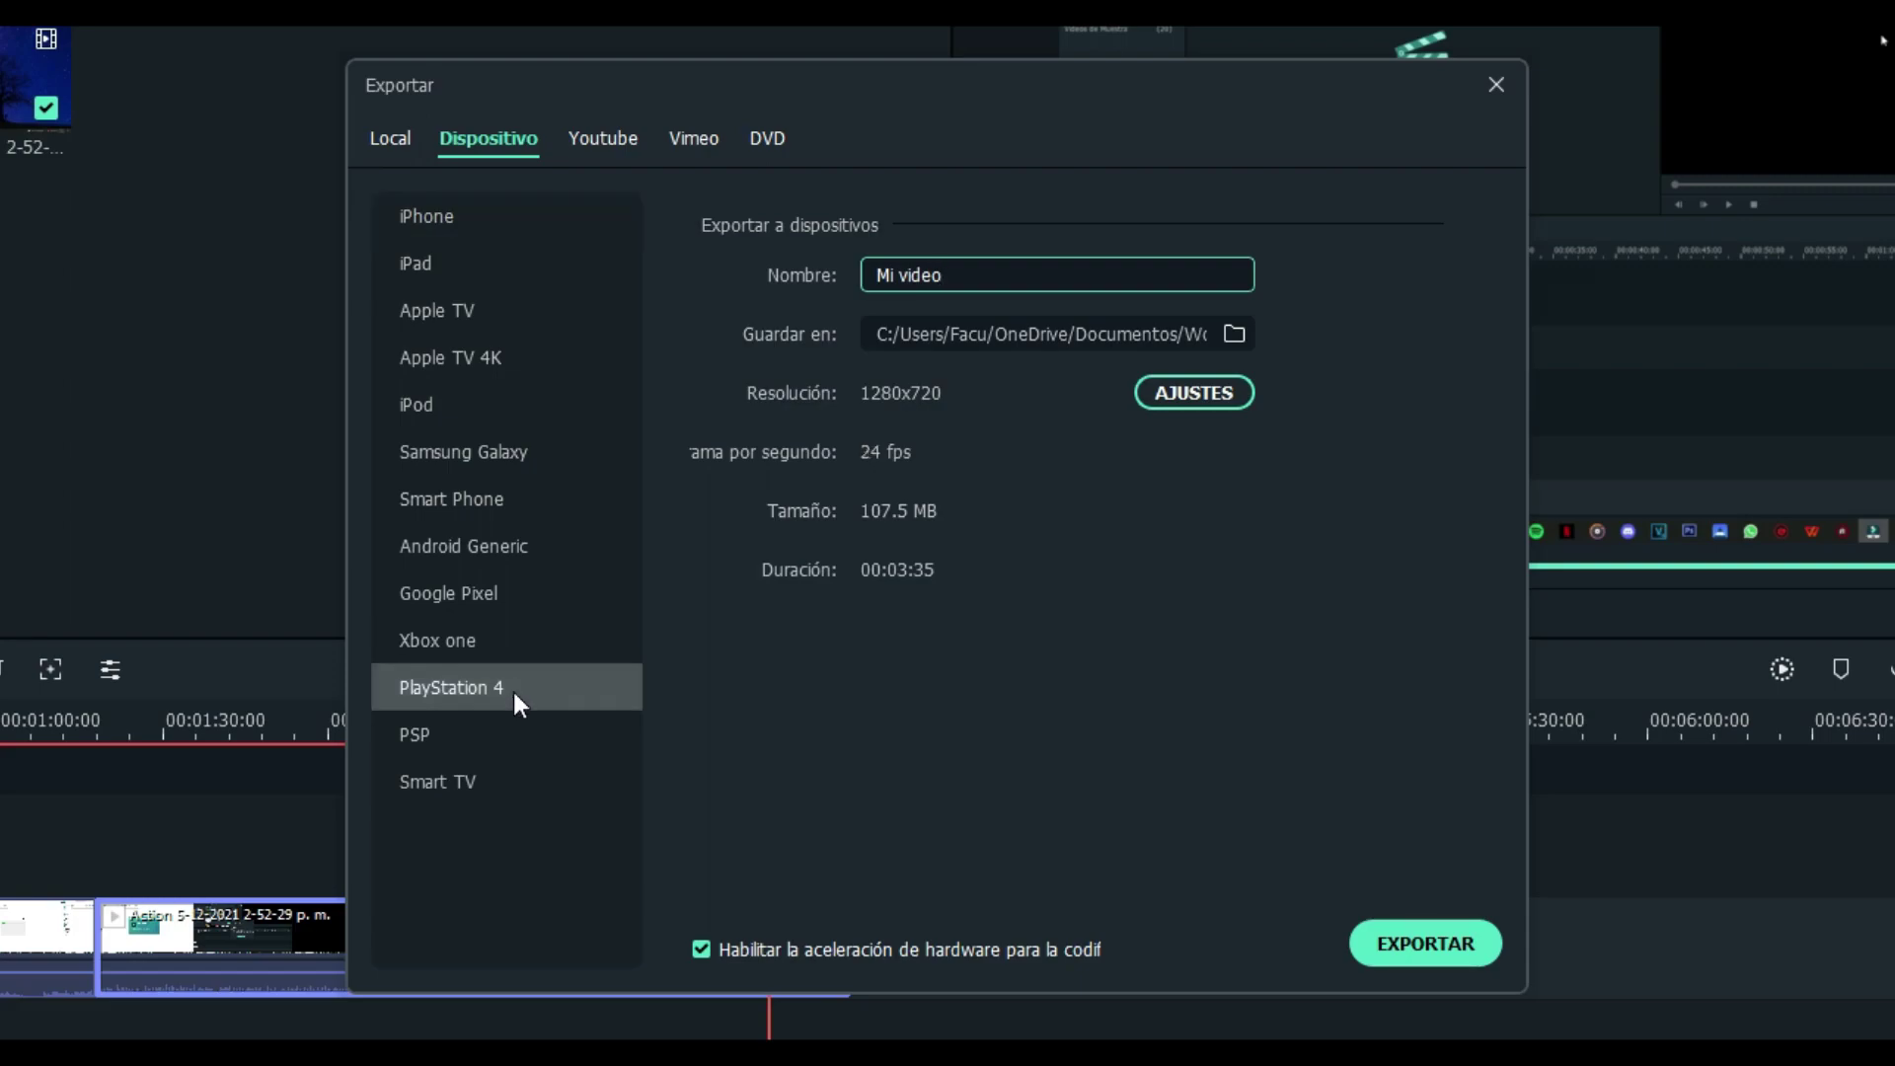
click(390, 138)
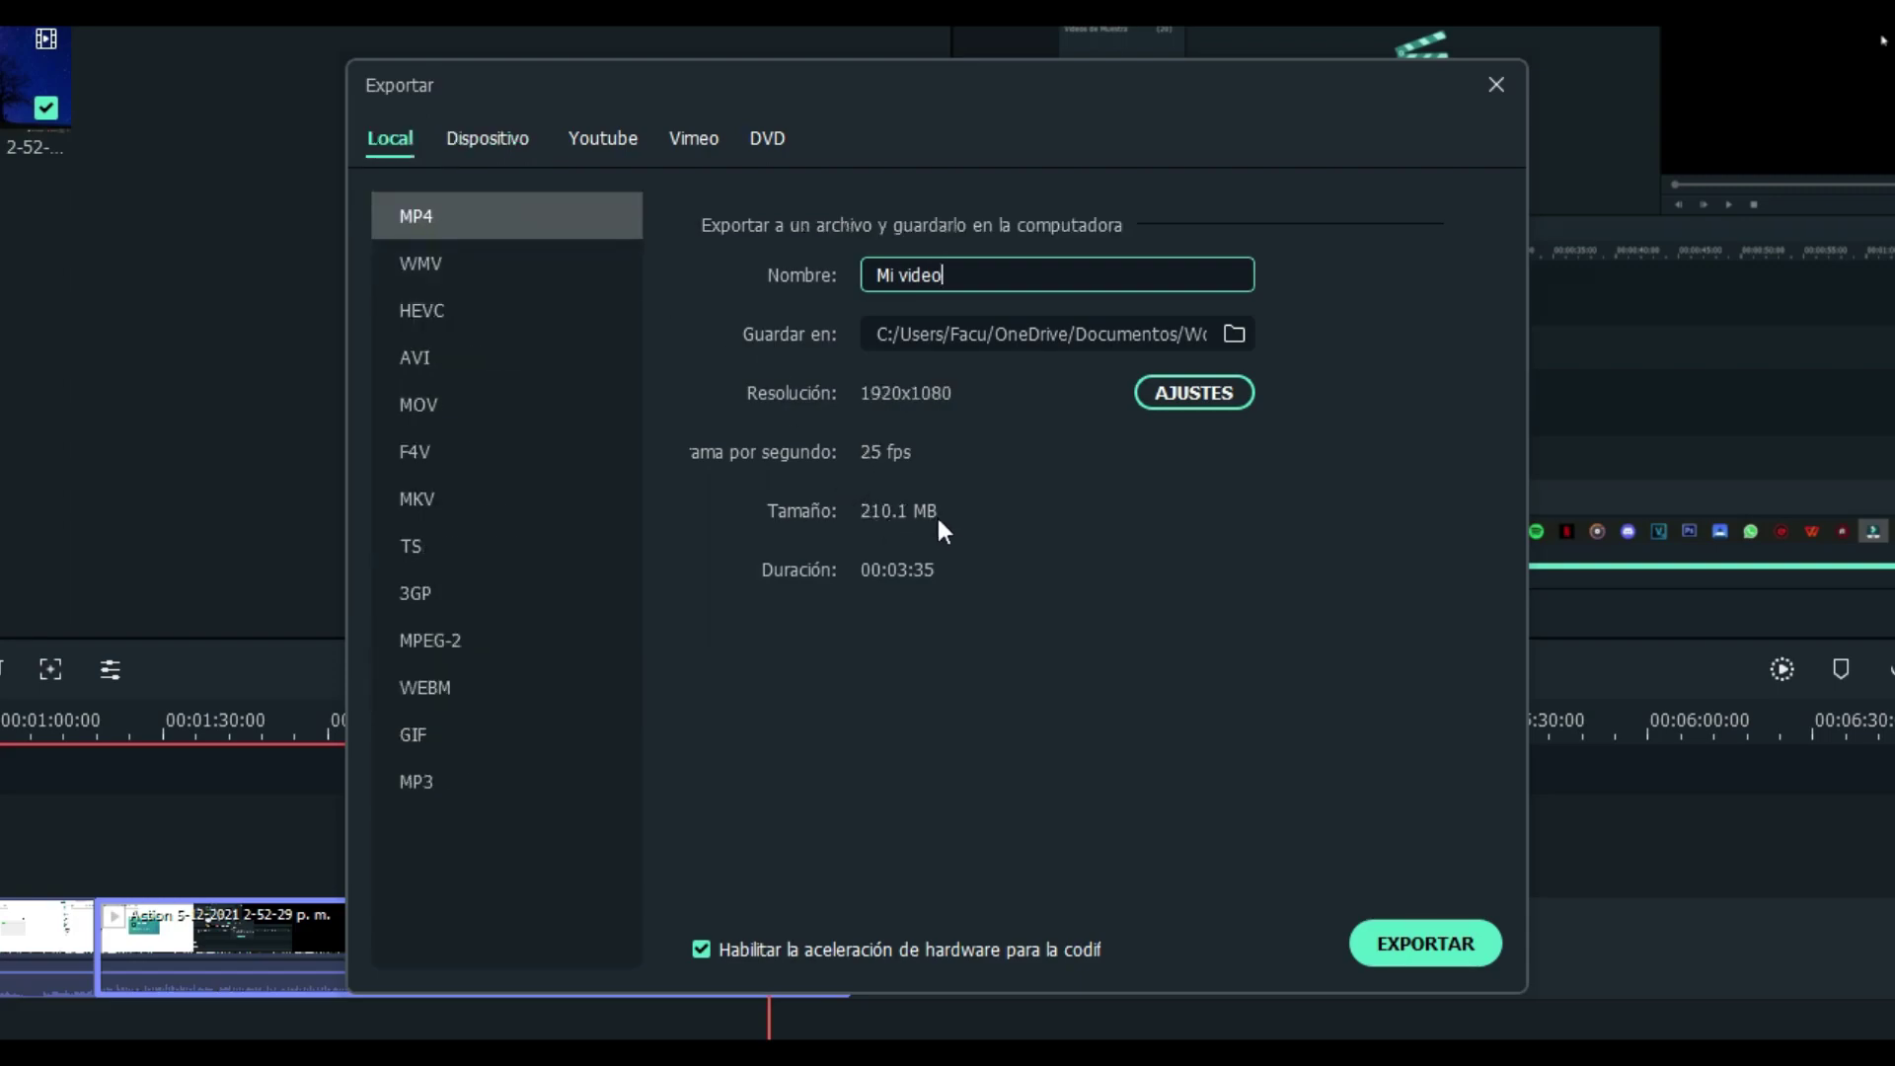
Compare the export details of the local WMV, AVI, MP4 and MOV formats.
click(536, 276)
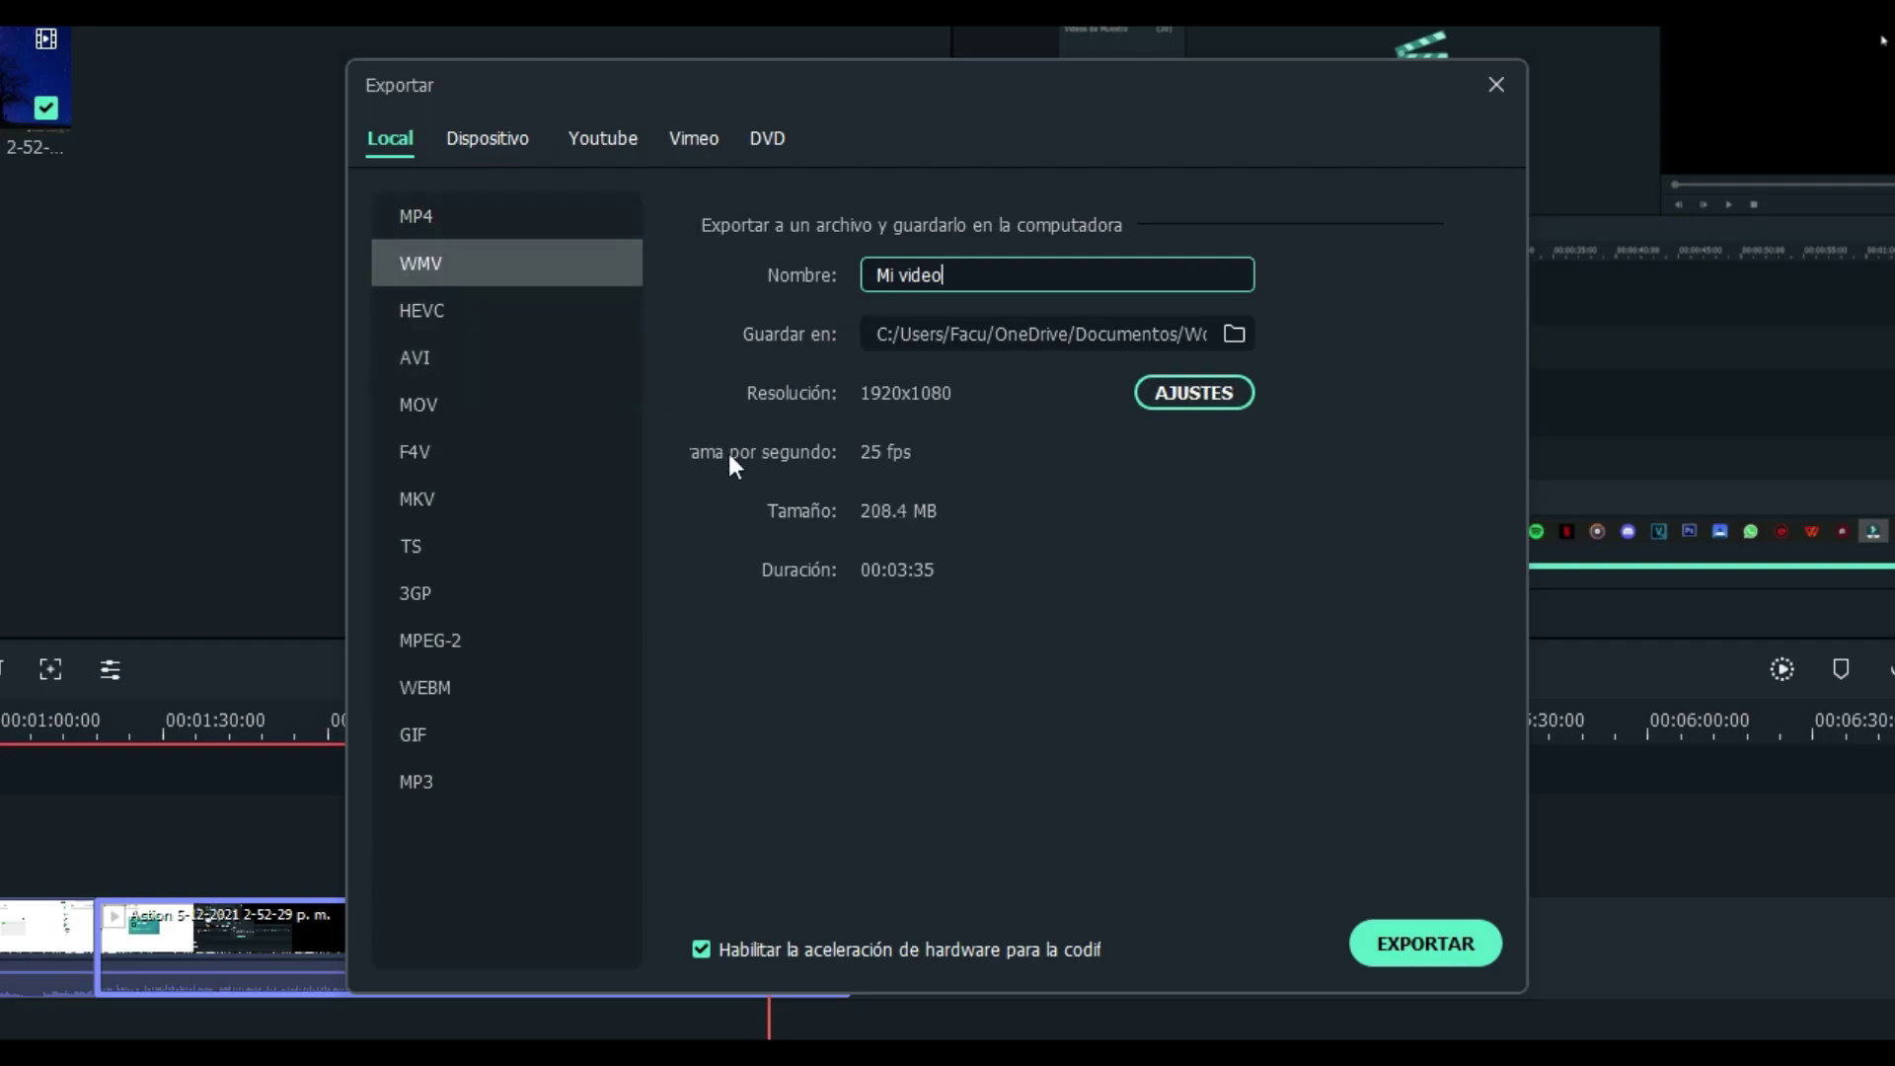
click(499, 375)
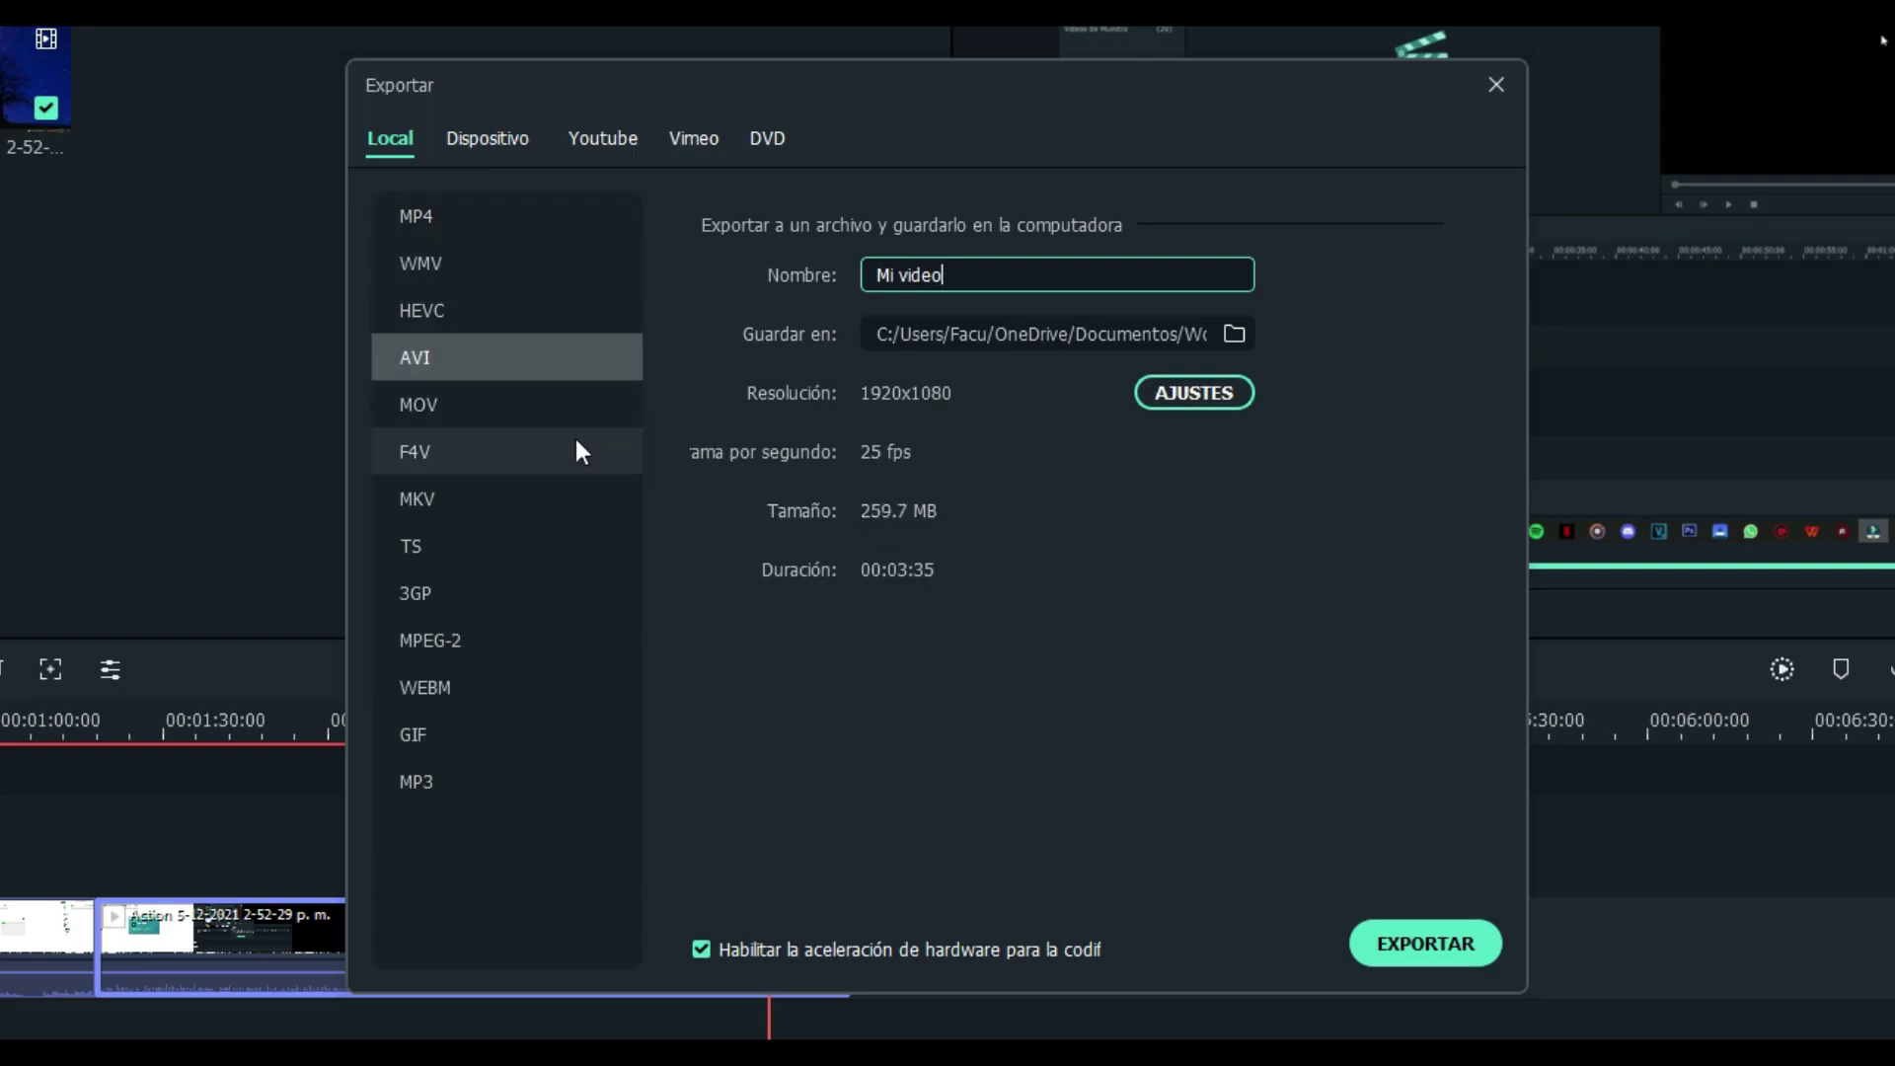
click(496, 235)
click(505, 357)
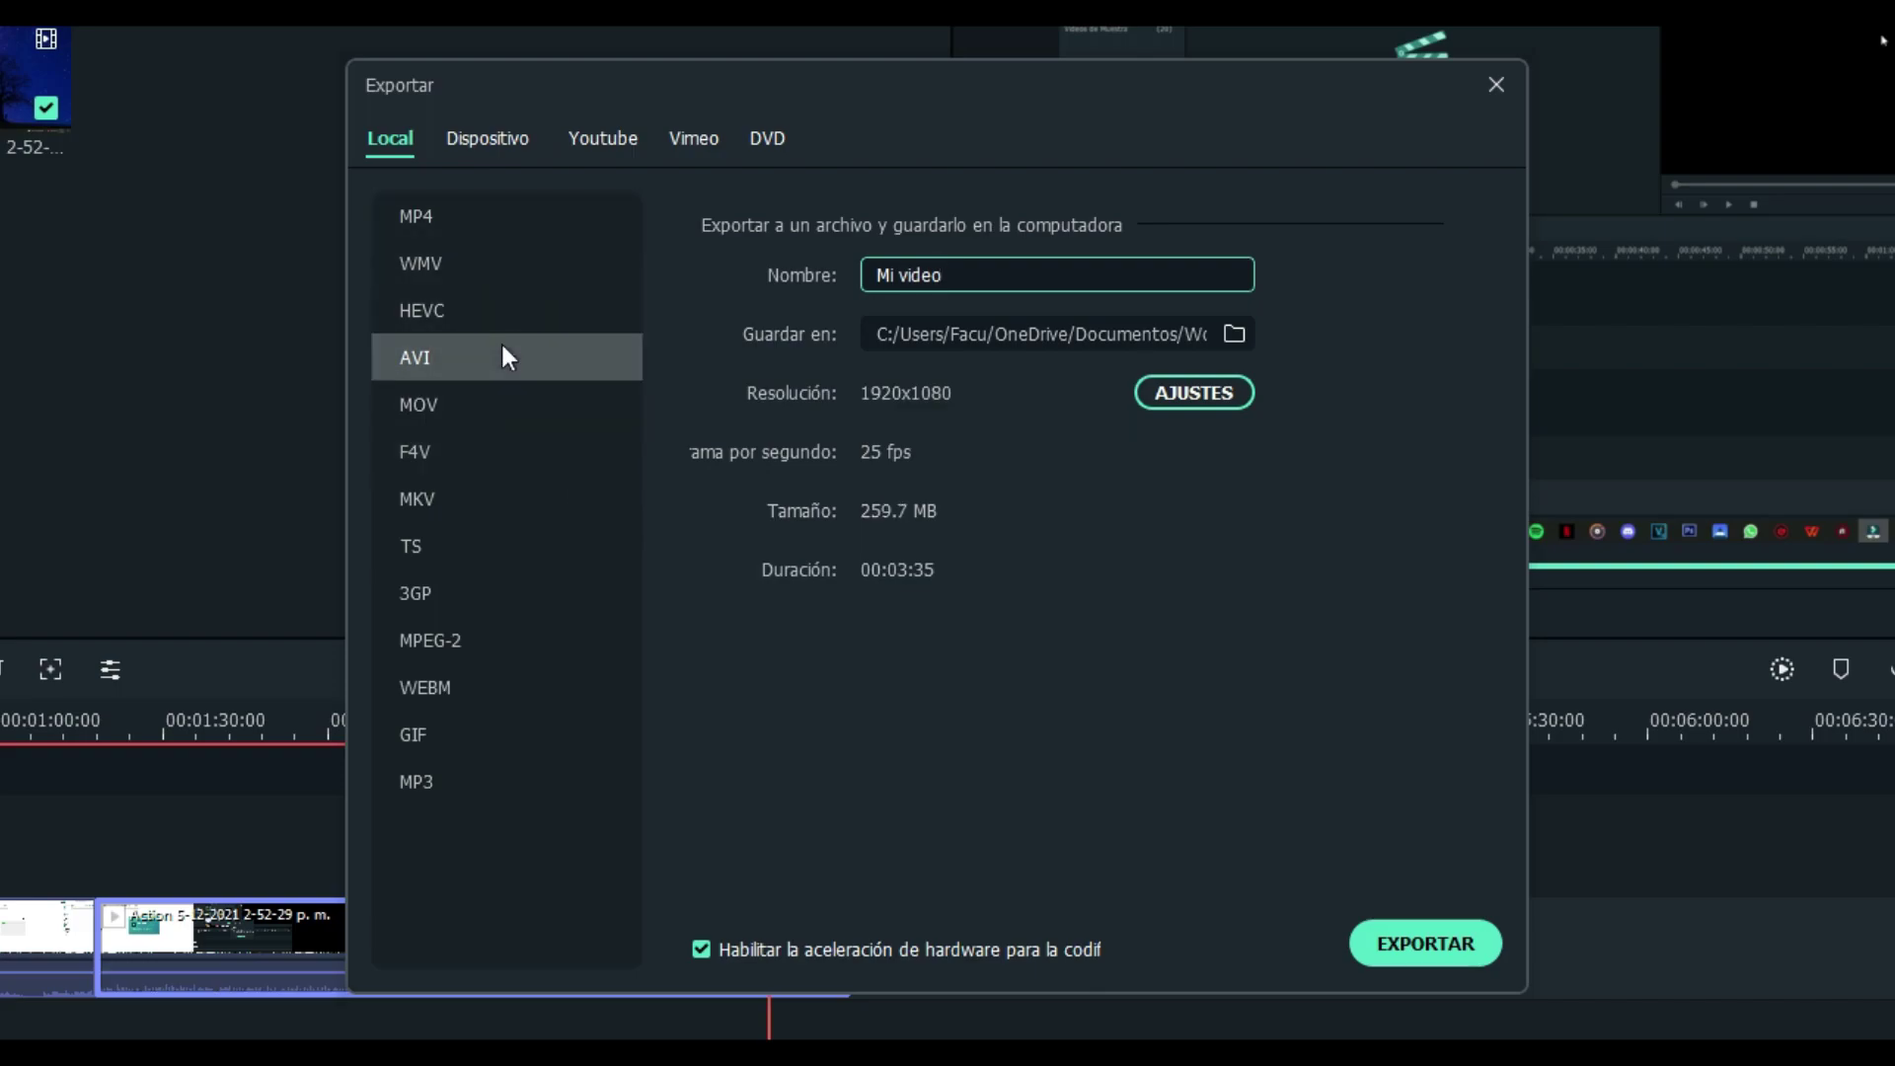
click(470, 414)
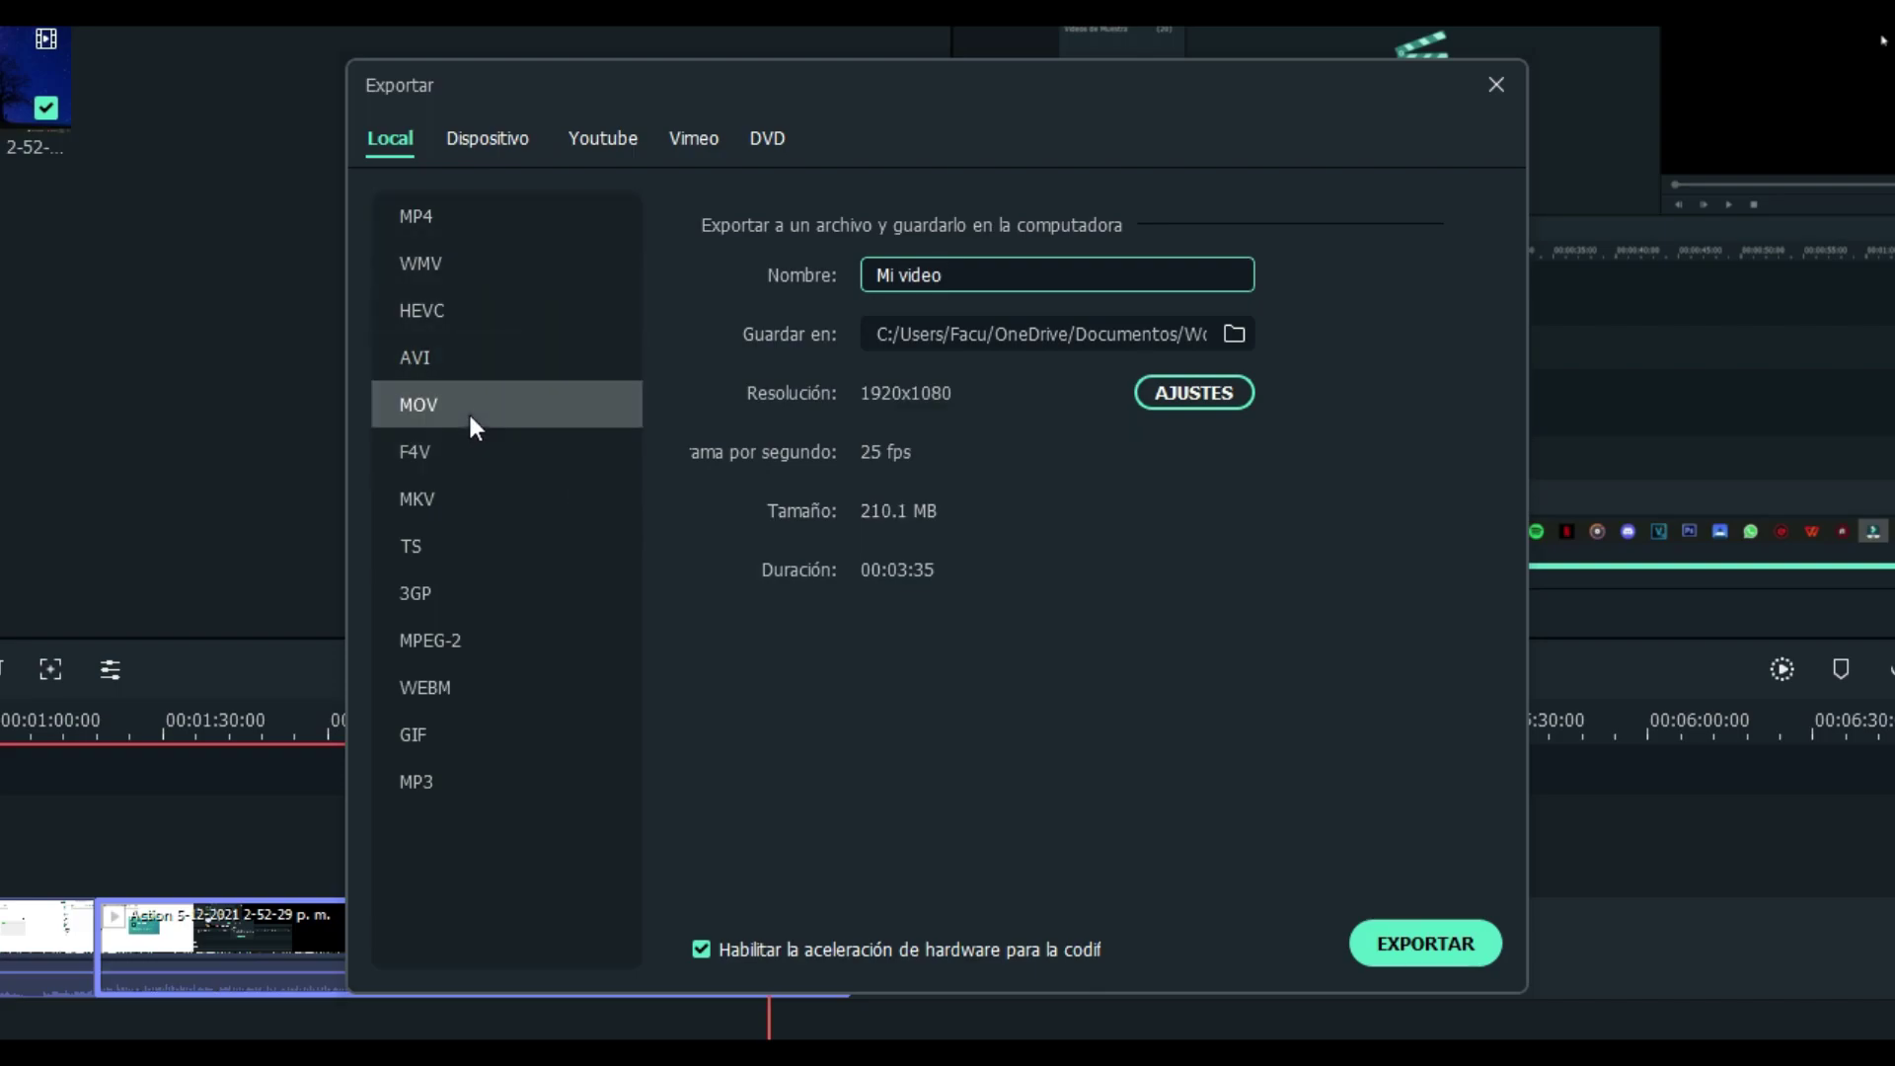
Choose the MP4 format and name the exported video "filmora exportar".
drag(948, 276, 827, 275)
key(BackSpace)
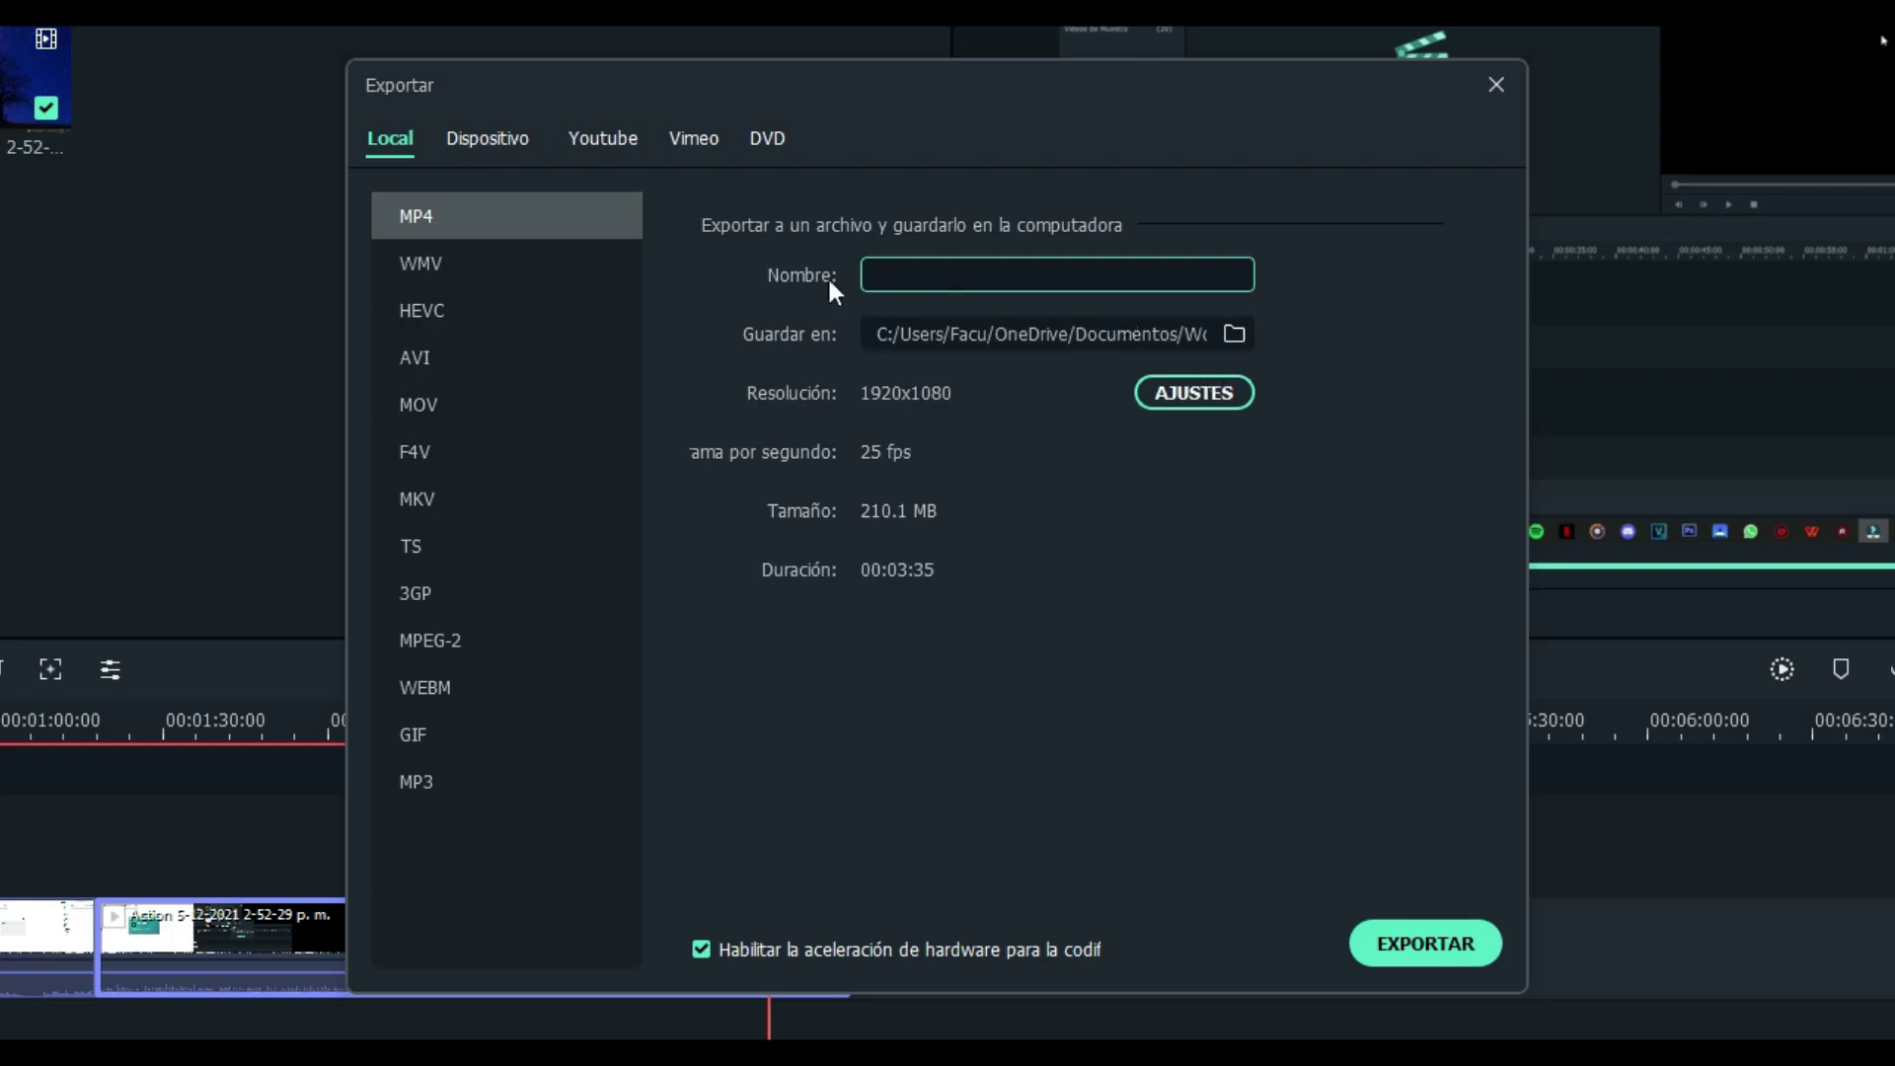
text(filmora exportar)
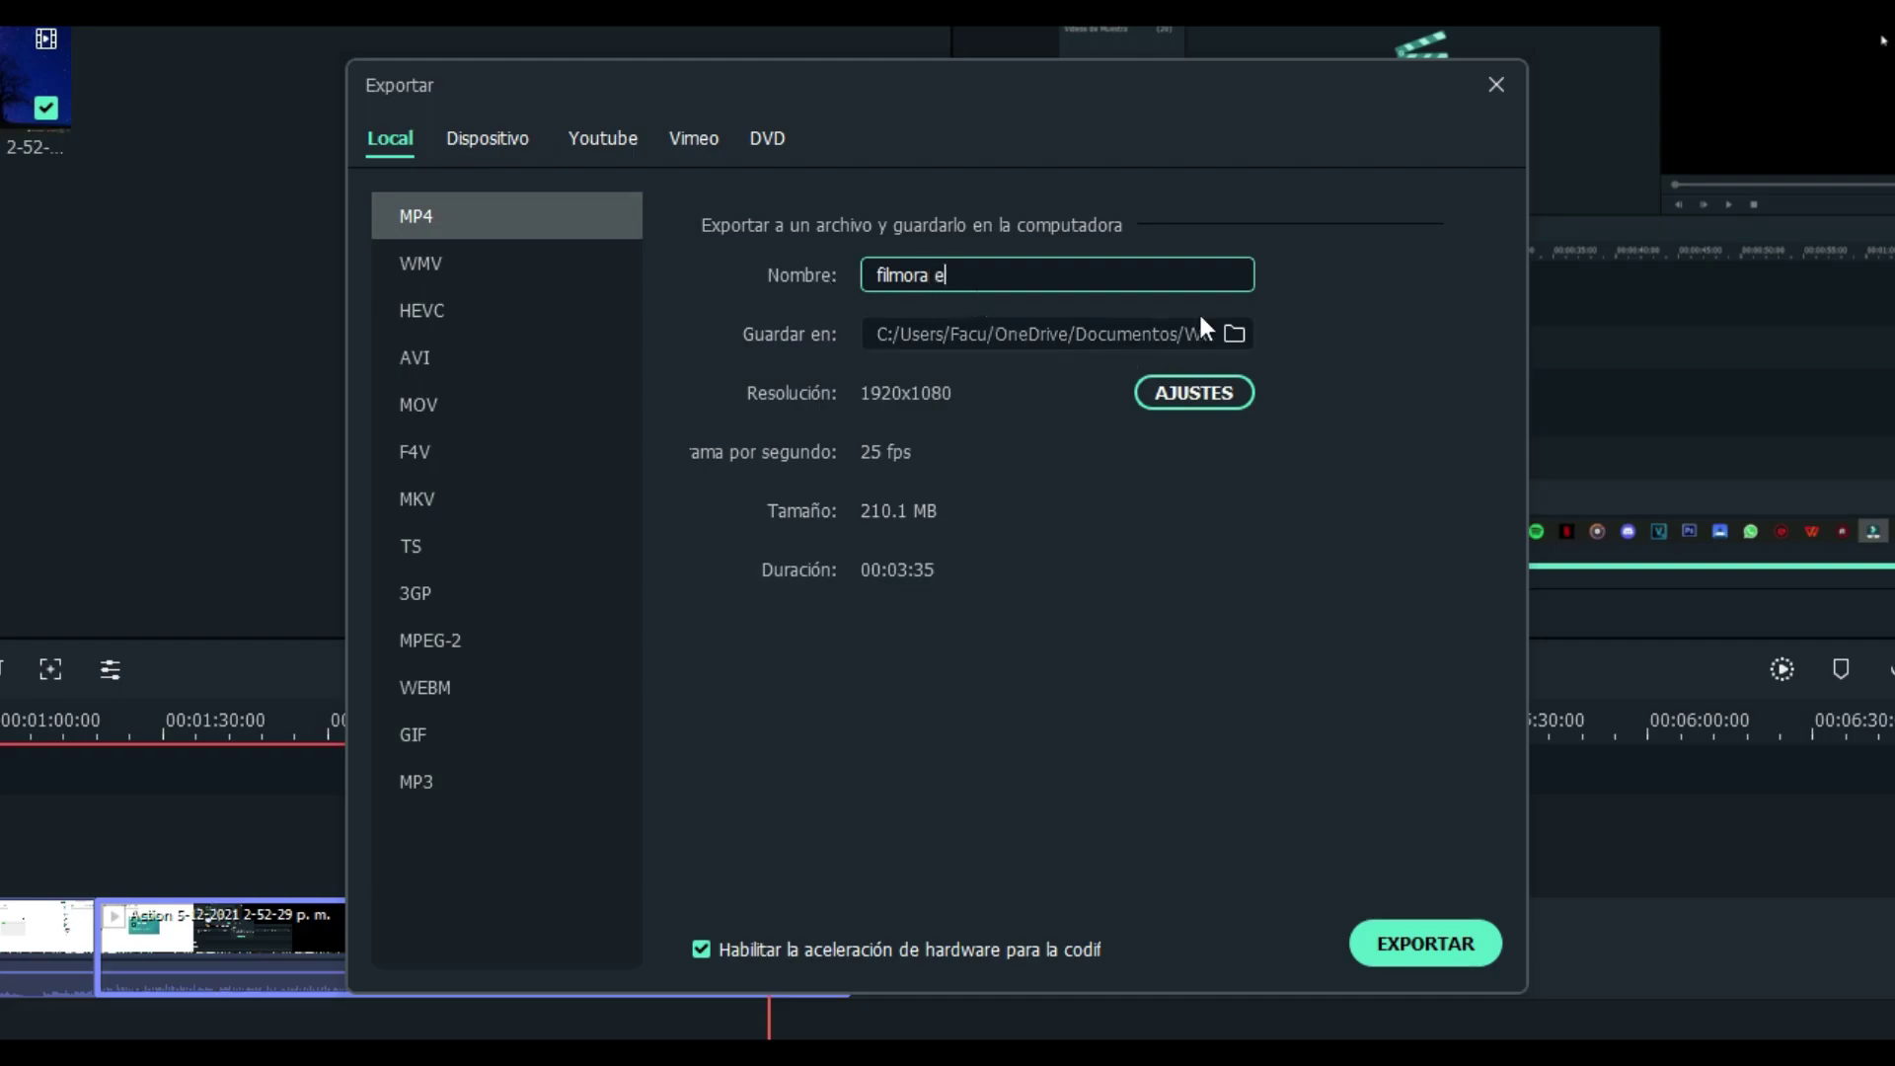
Set the Escritorio folder as the save location for the exported video.
click(1232, 336)
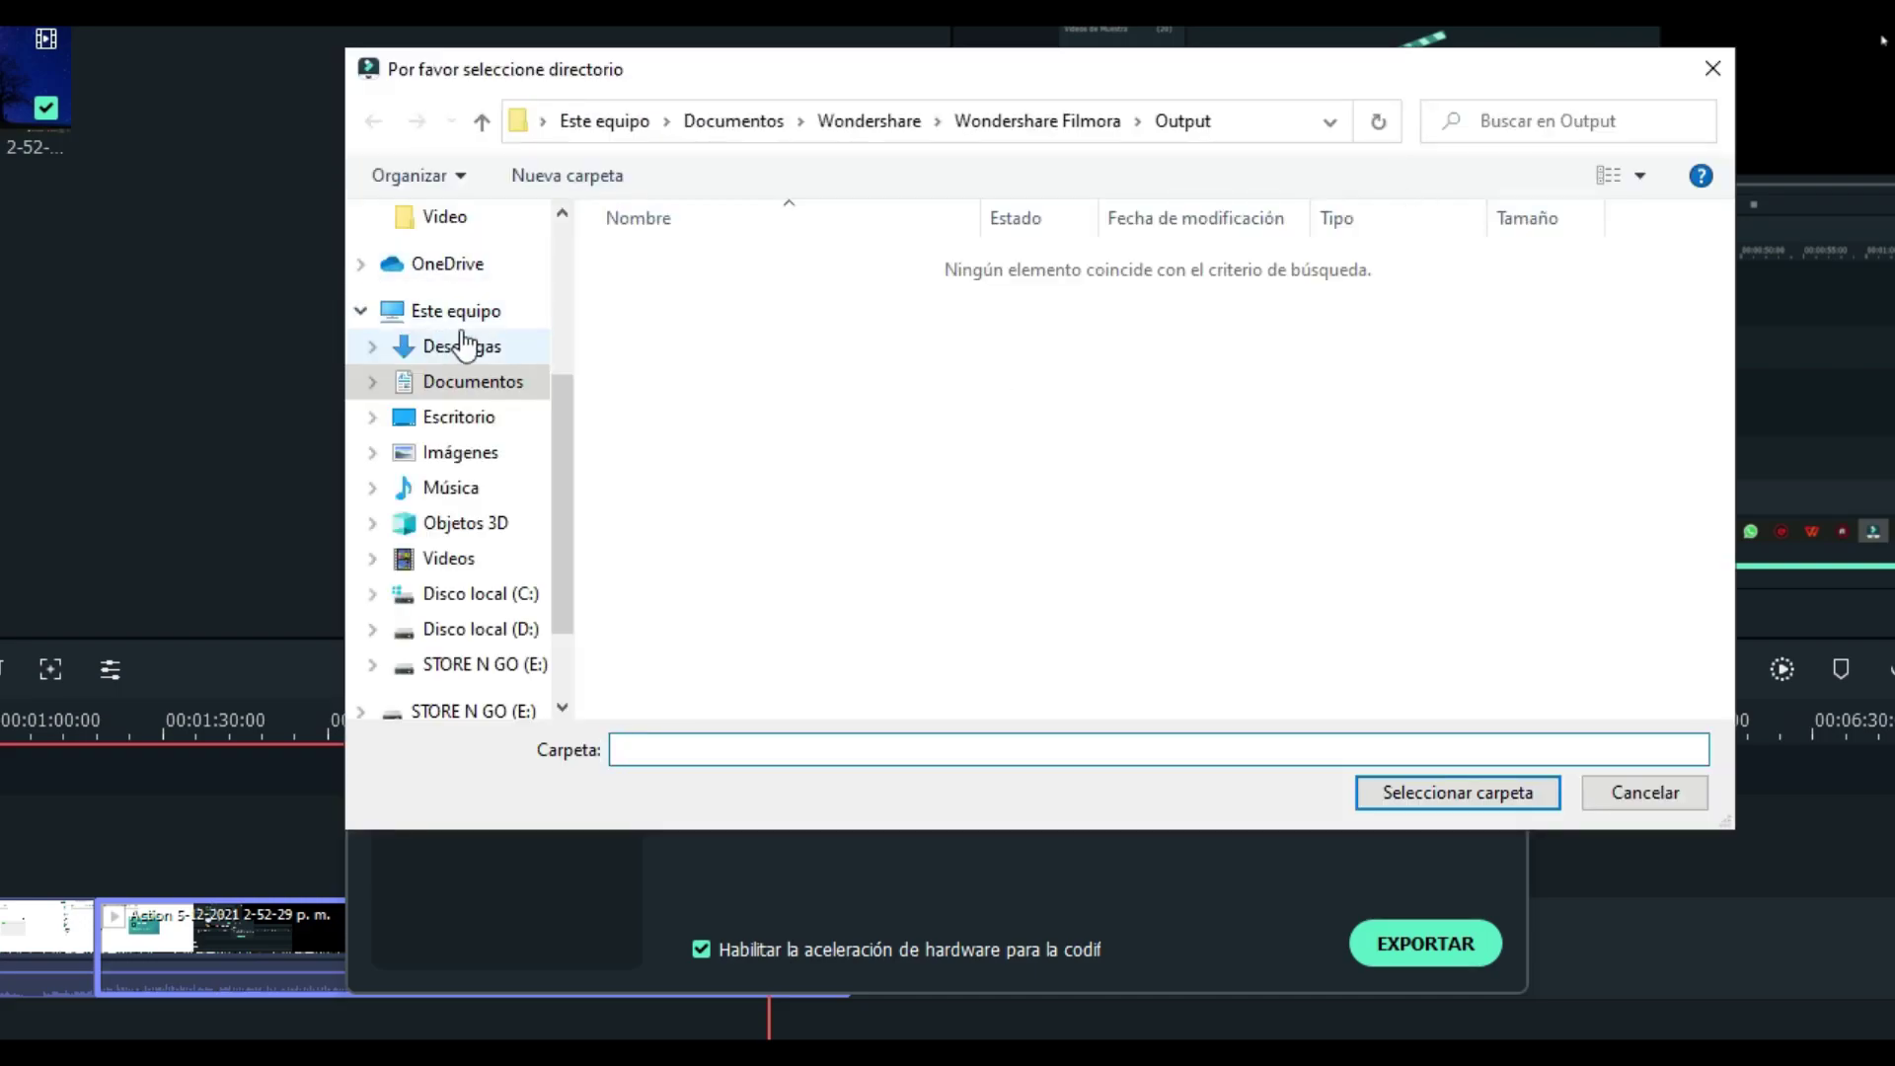
click(500, 419)
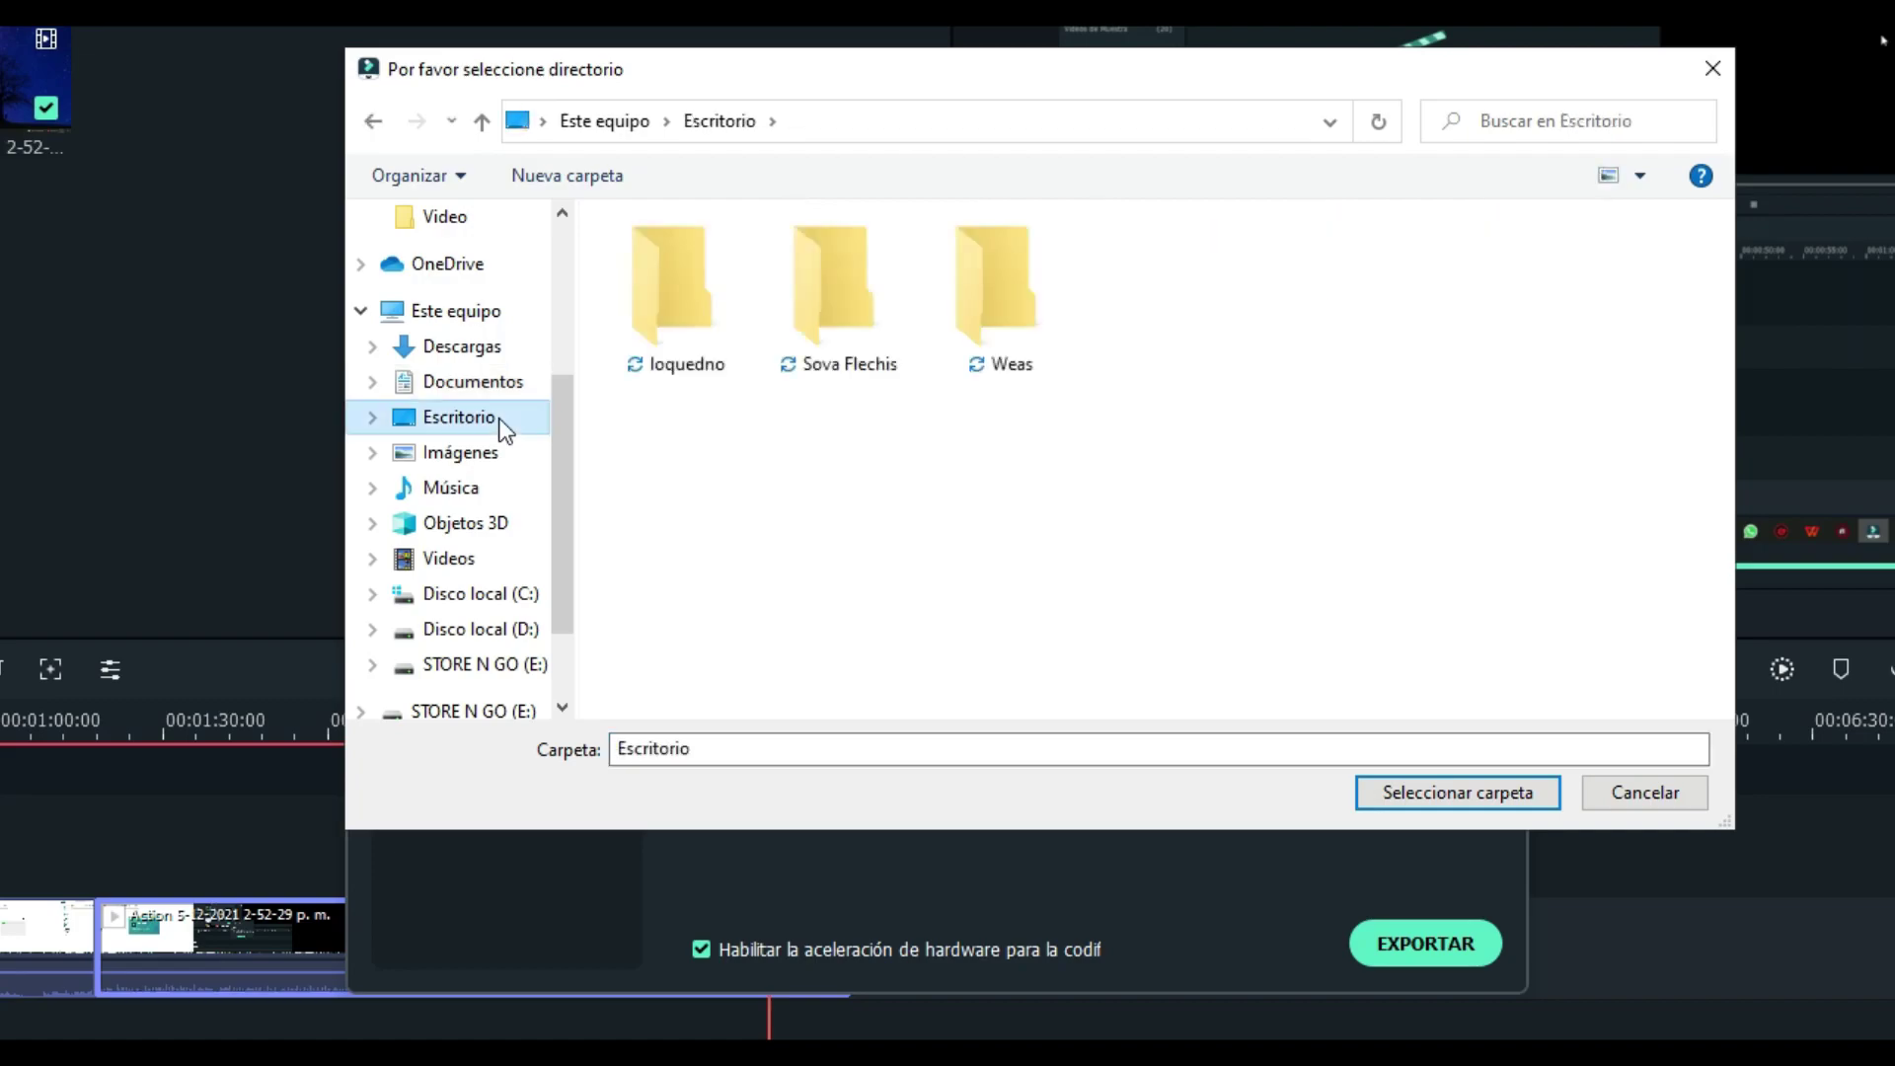
click(473, 313)
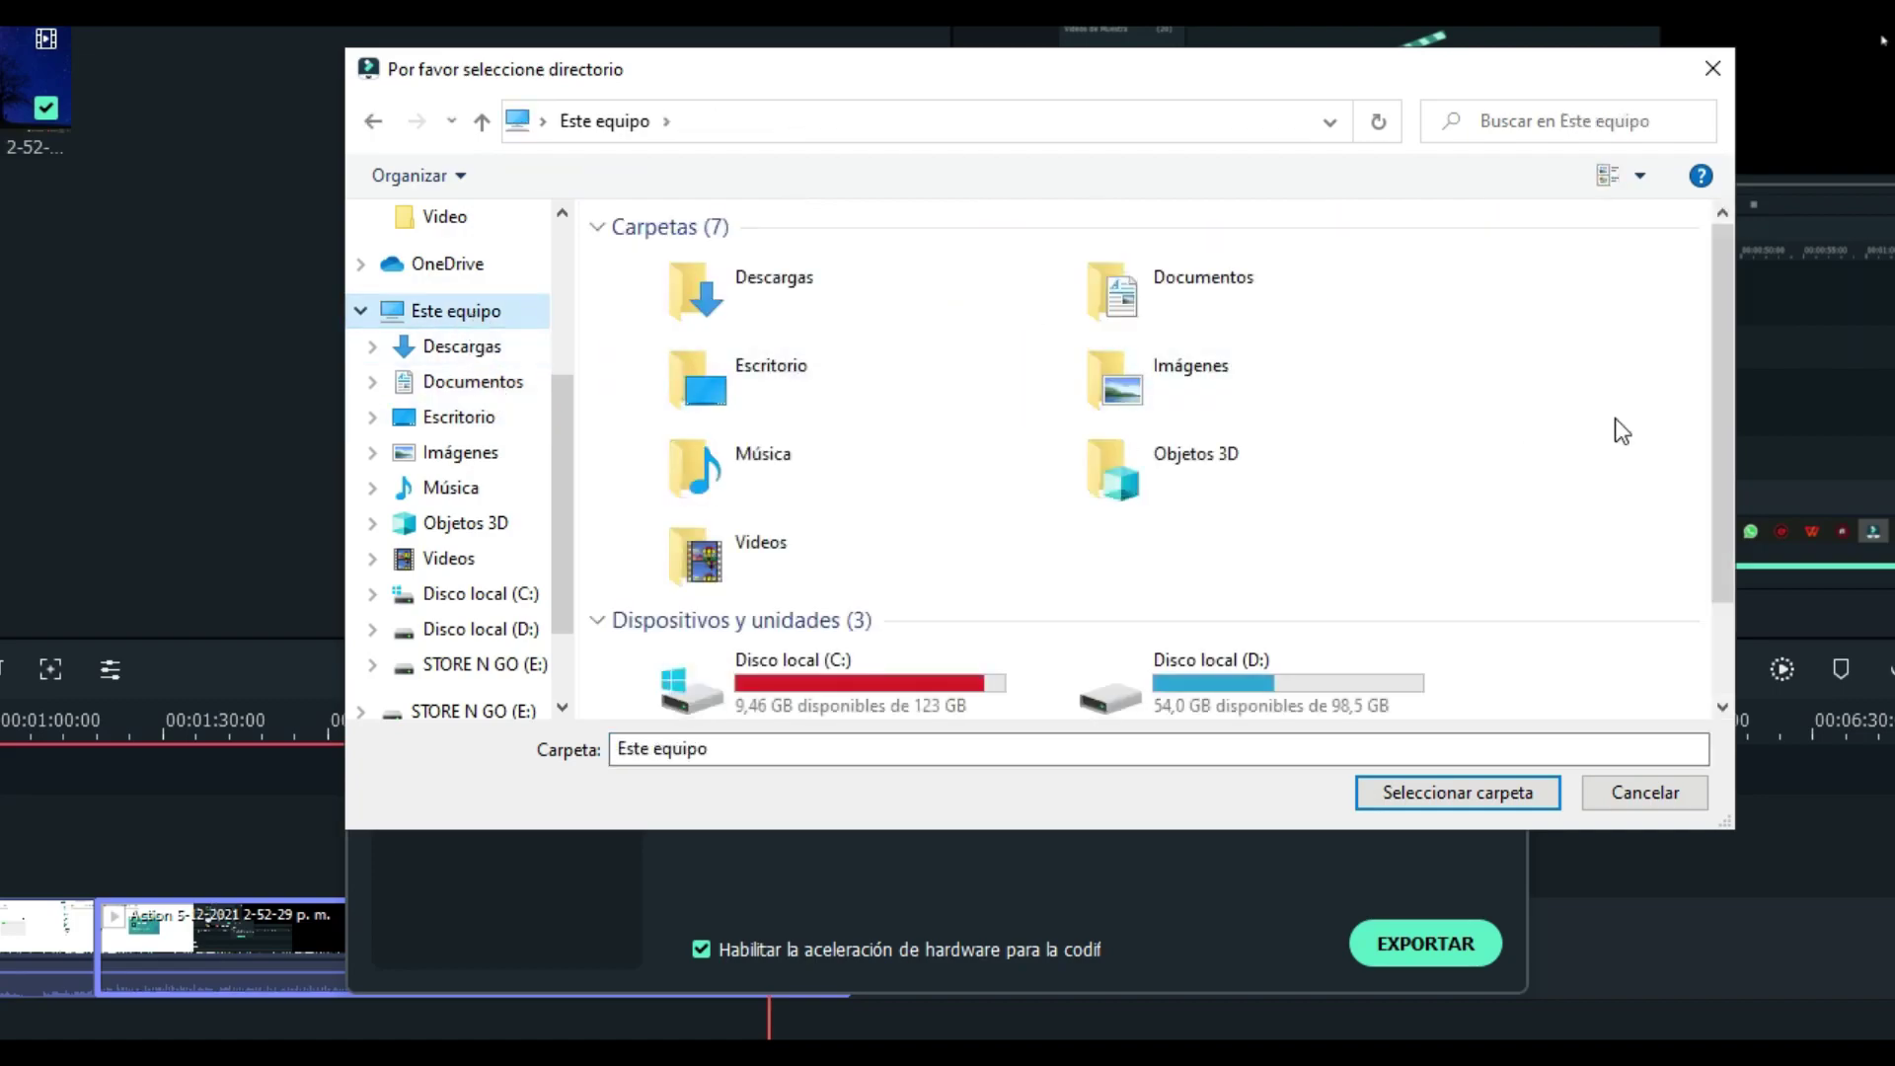
mouse_move(1719, 460)
mouse_down()
mouse_move(1710, 654)
mouse_move(1719, 447)
mouse_up()
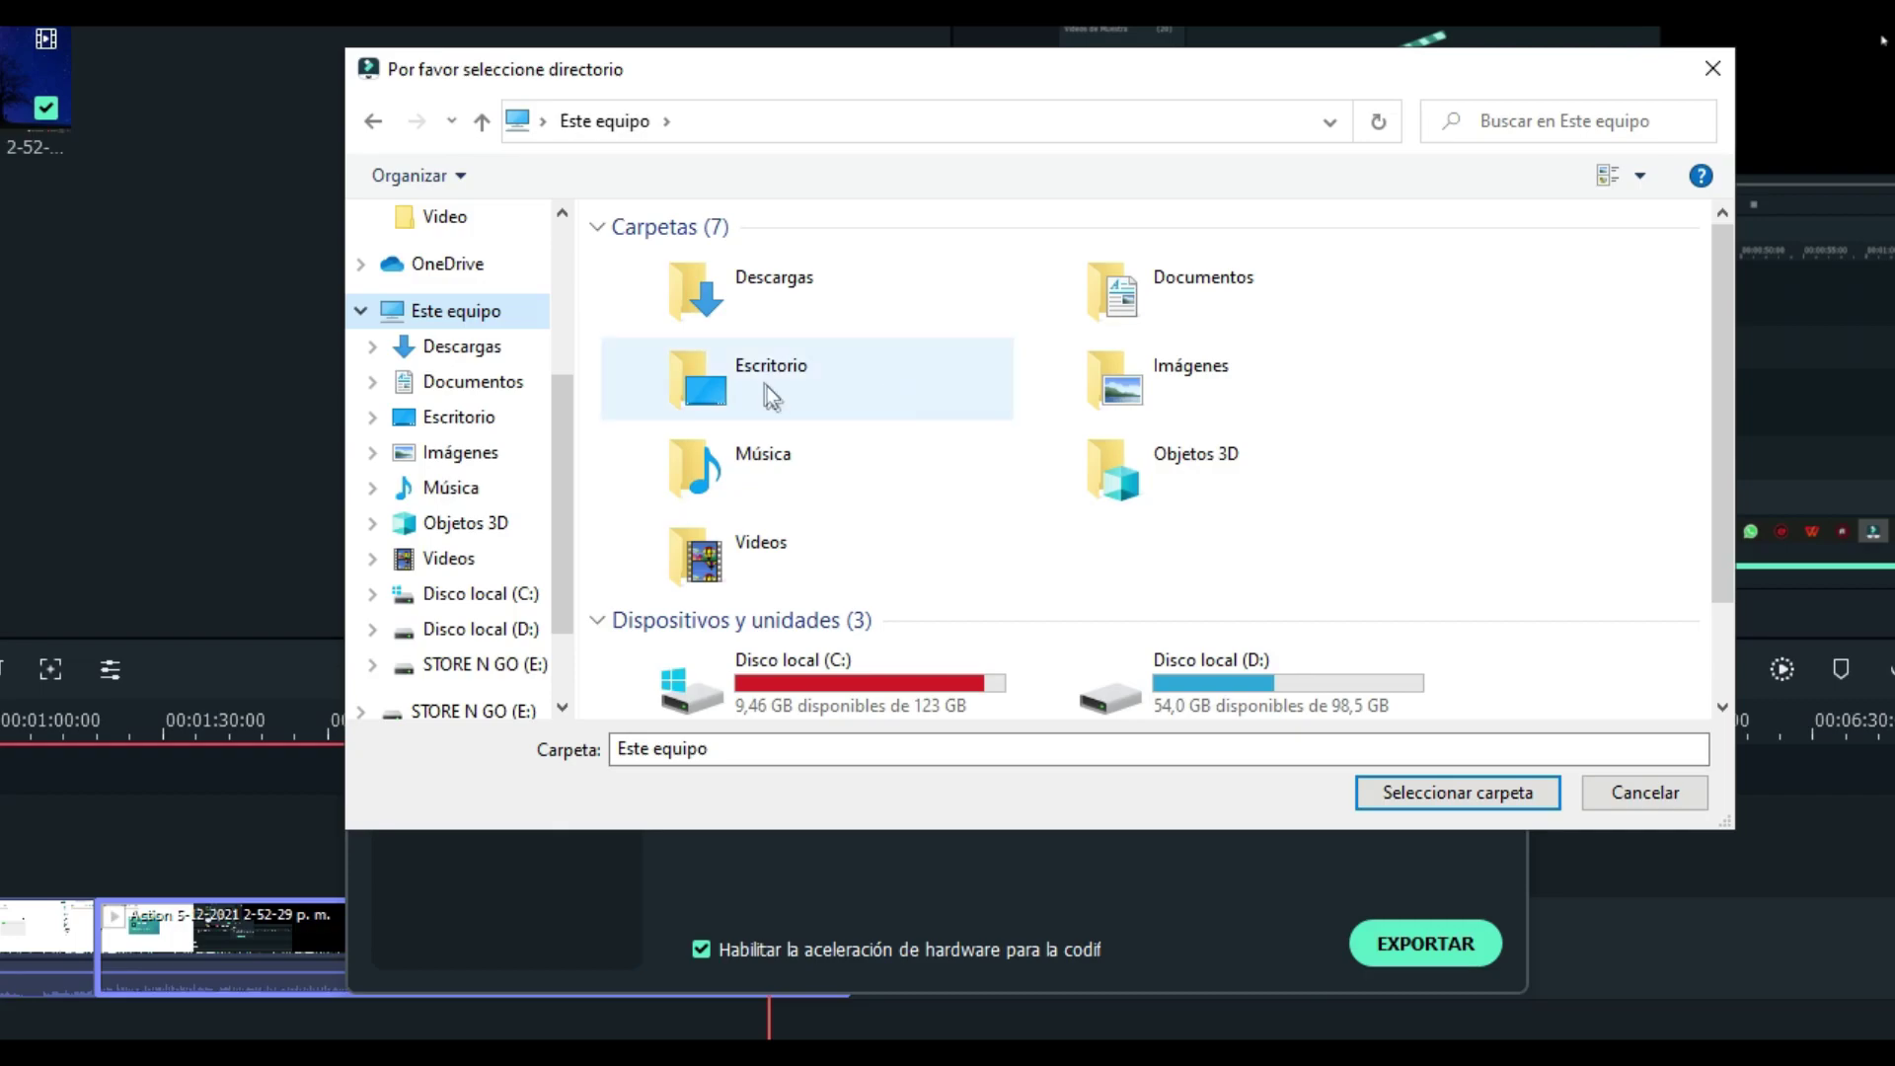
click(802, 385)
click(1396, 792)
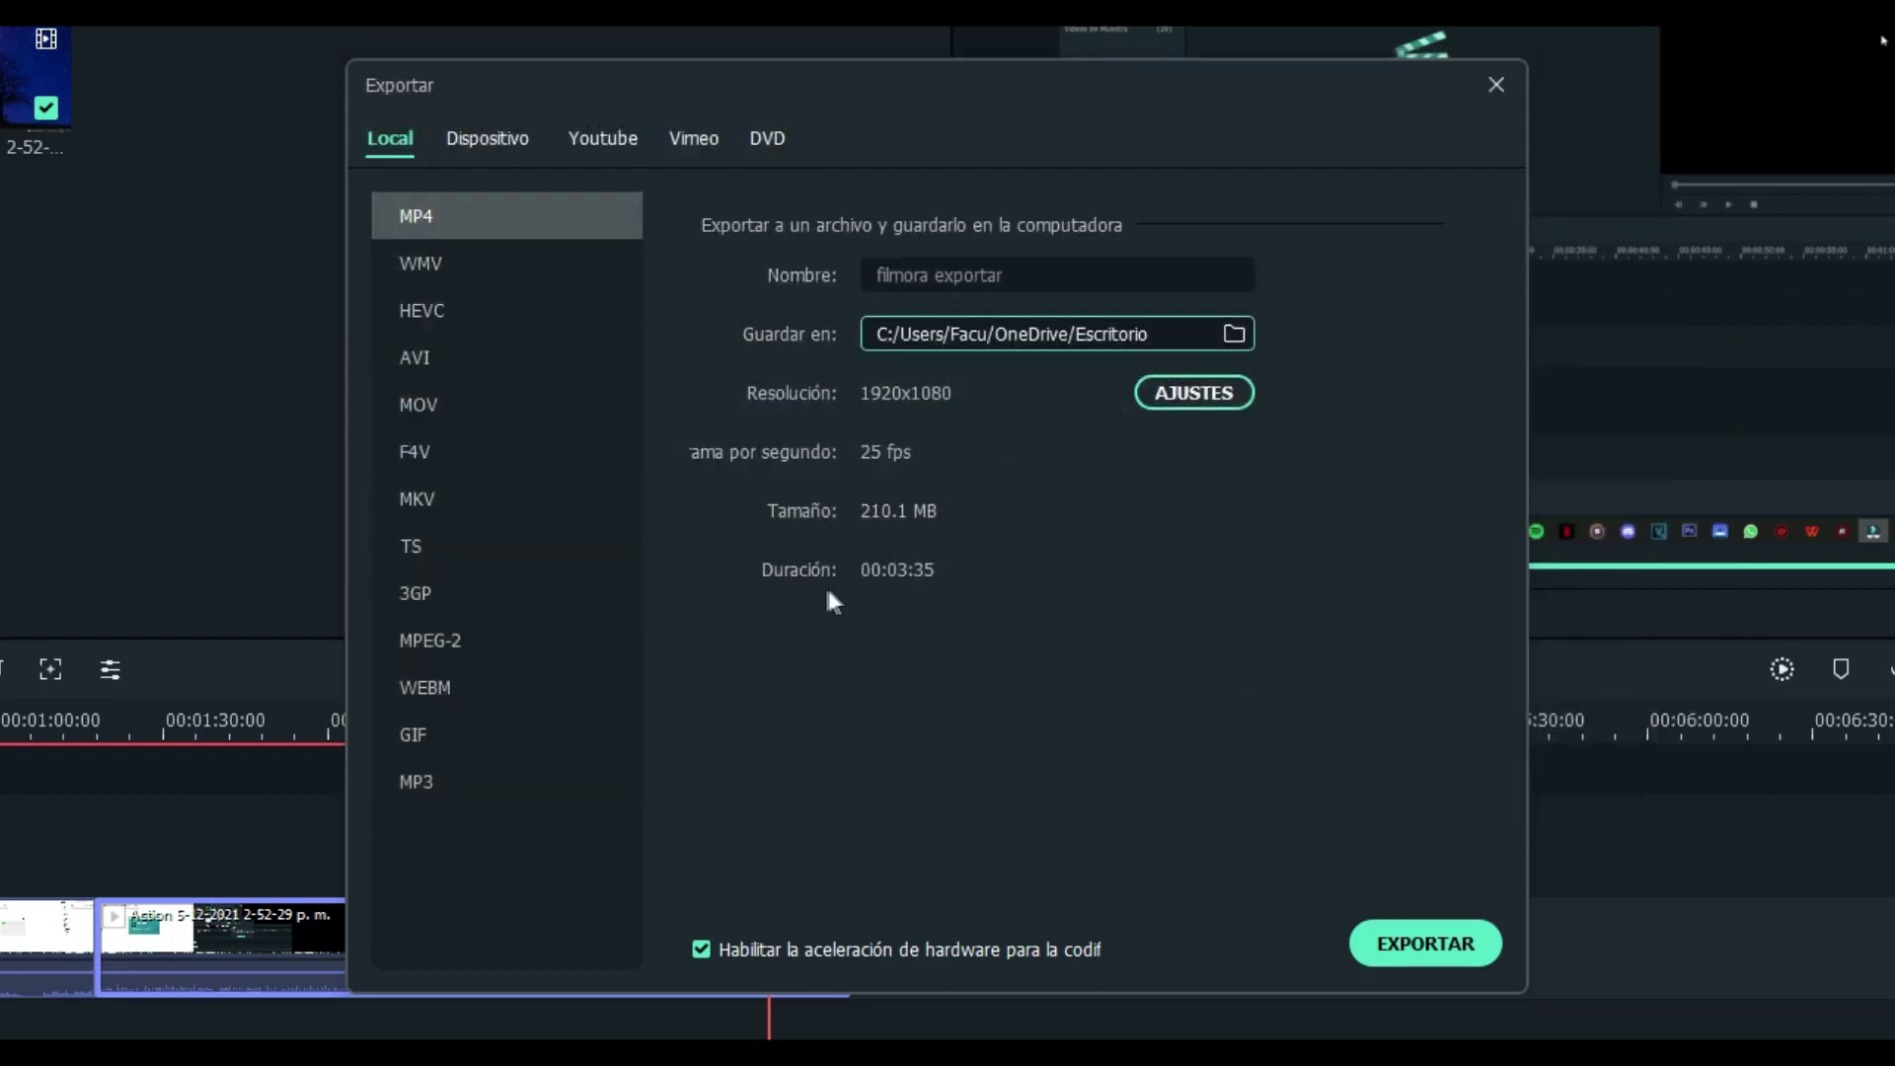
Set the export quality to Excelente with the H.264 video encoder and export the video.
click(1188, 401)
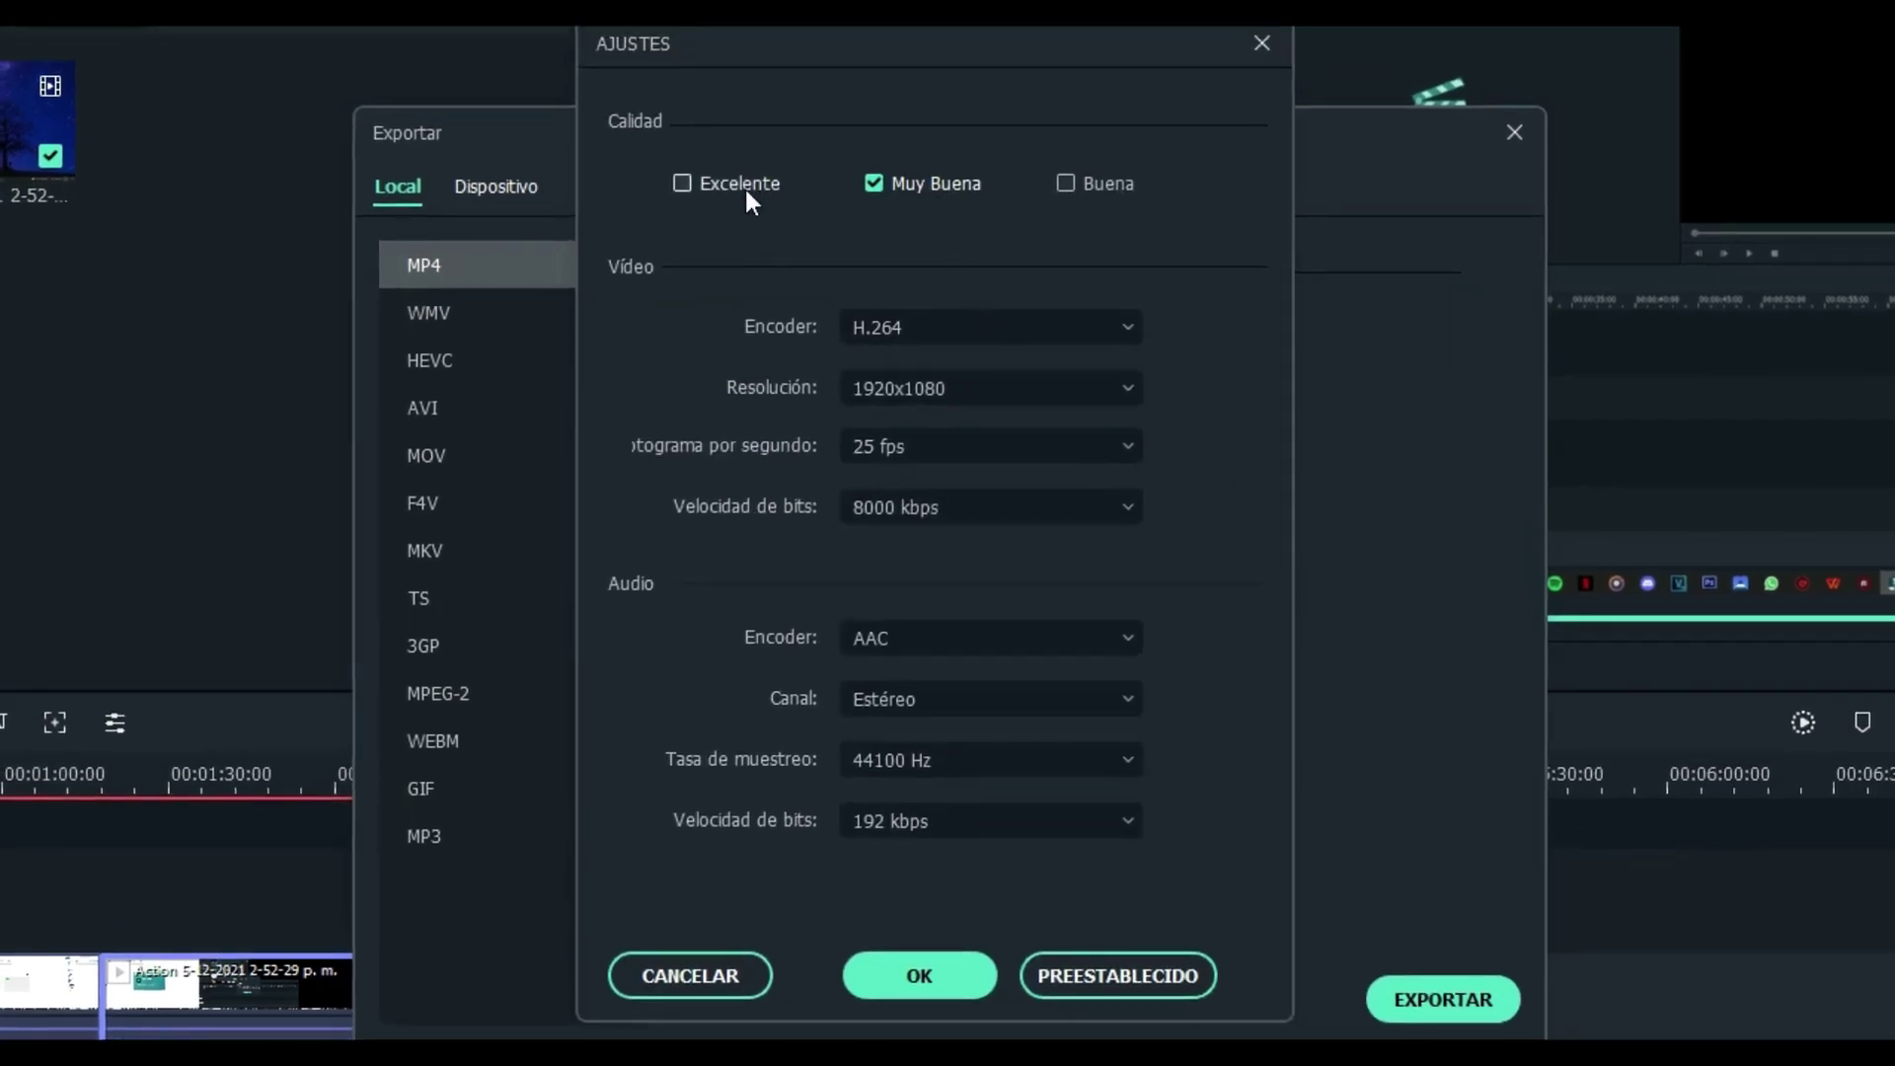
click(683, 183)
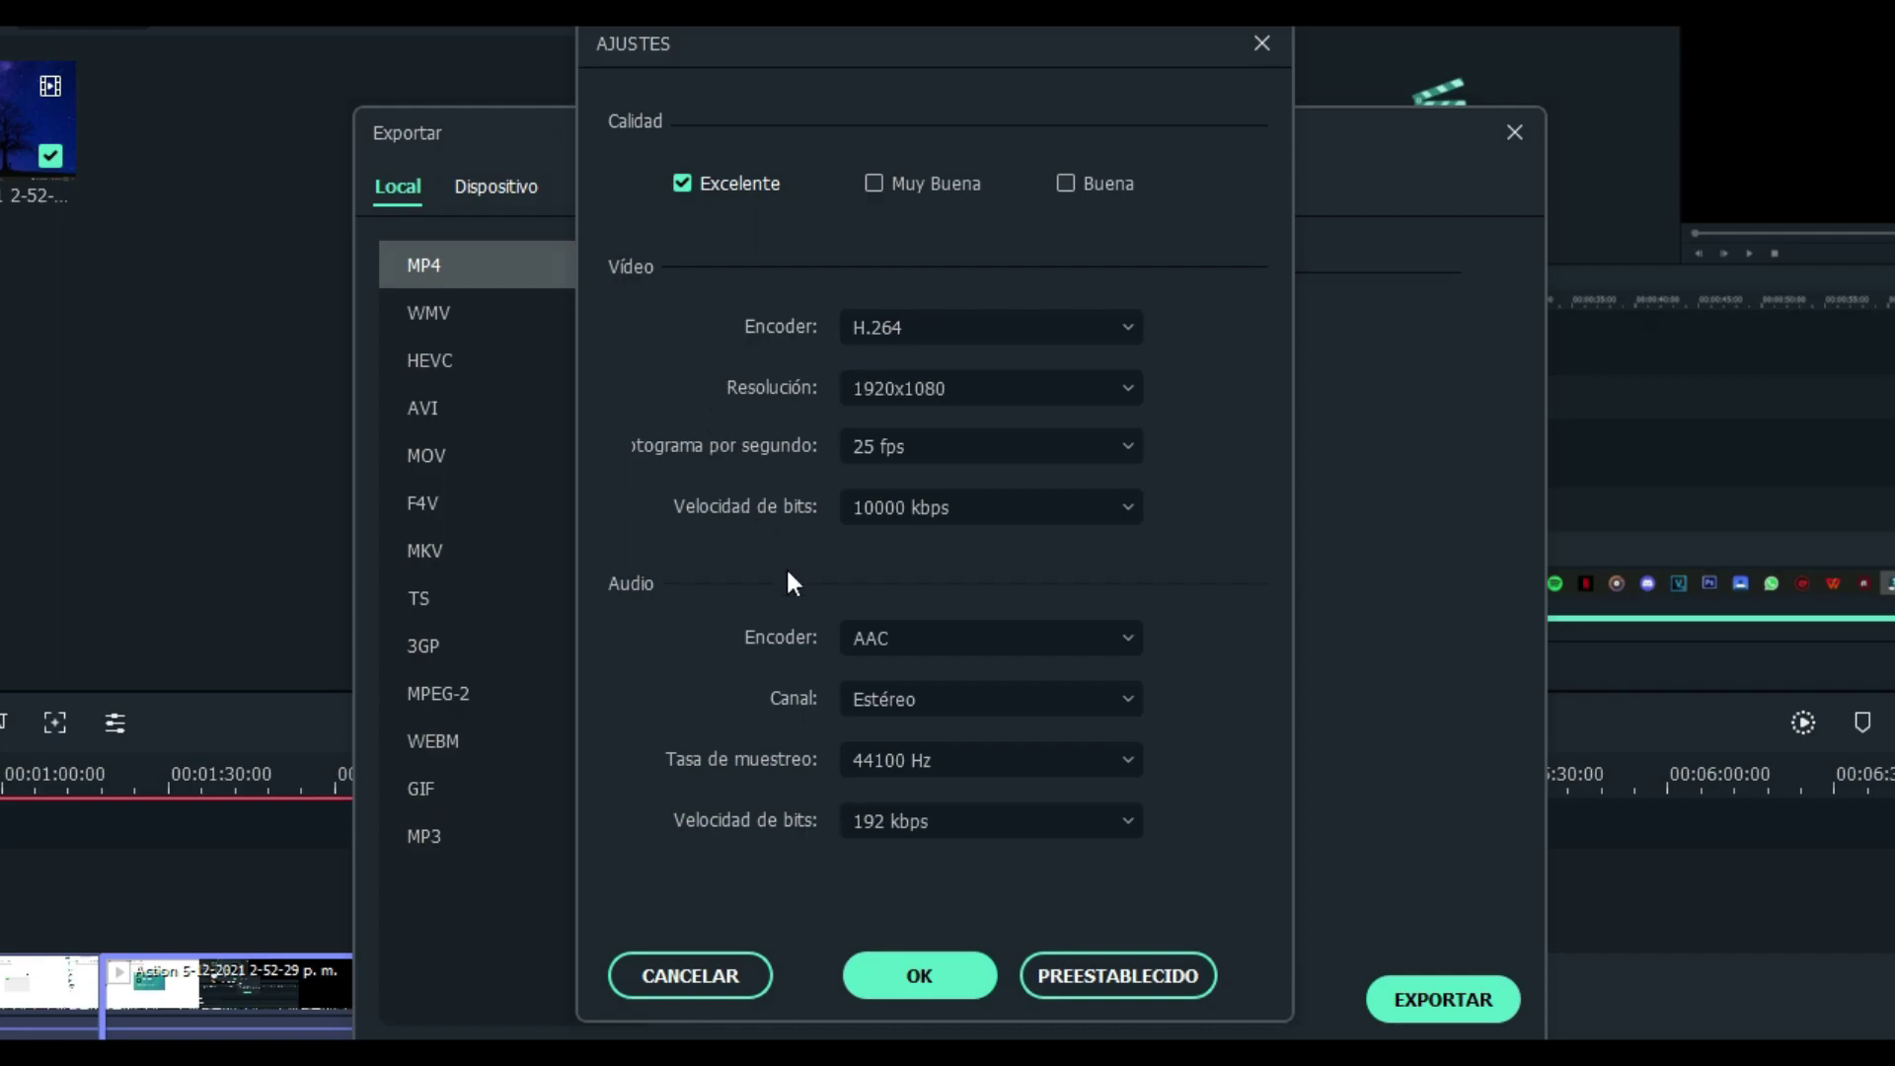
click(887, 329)
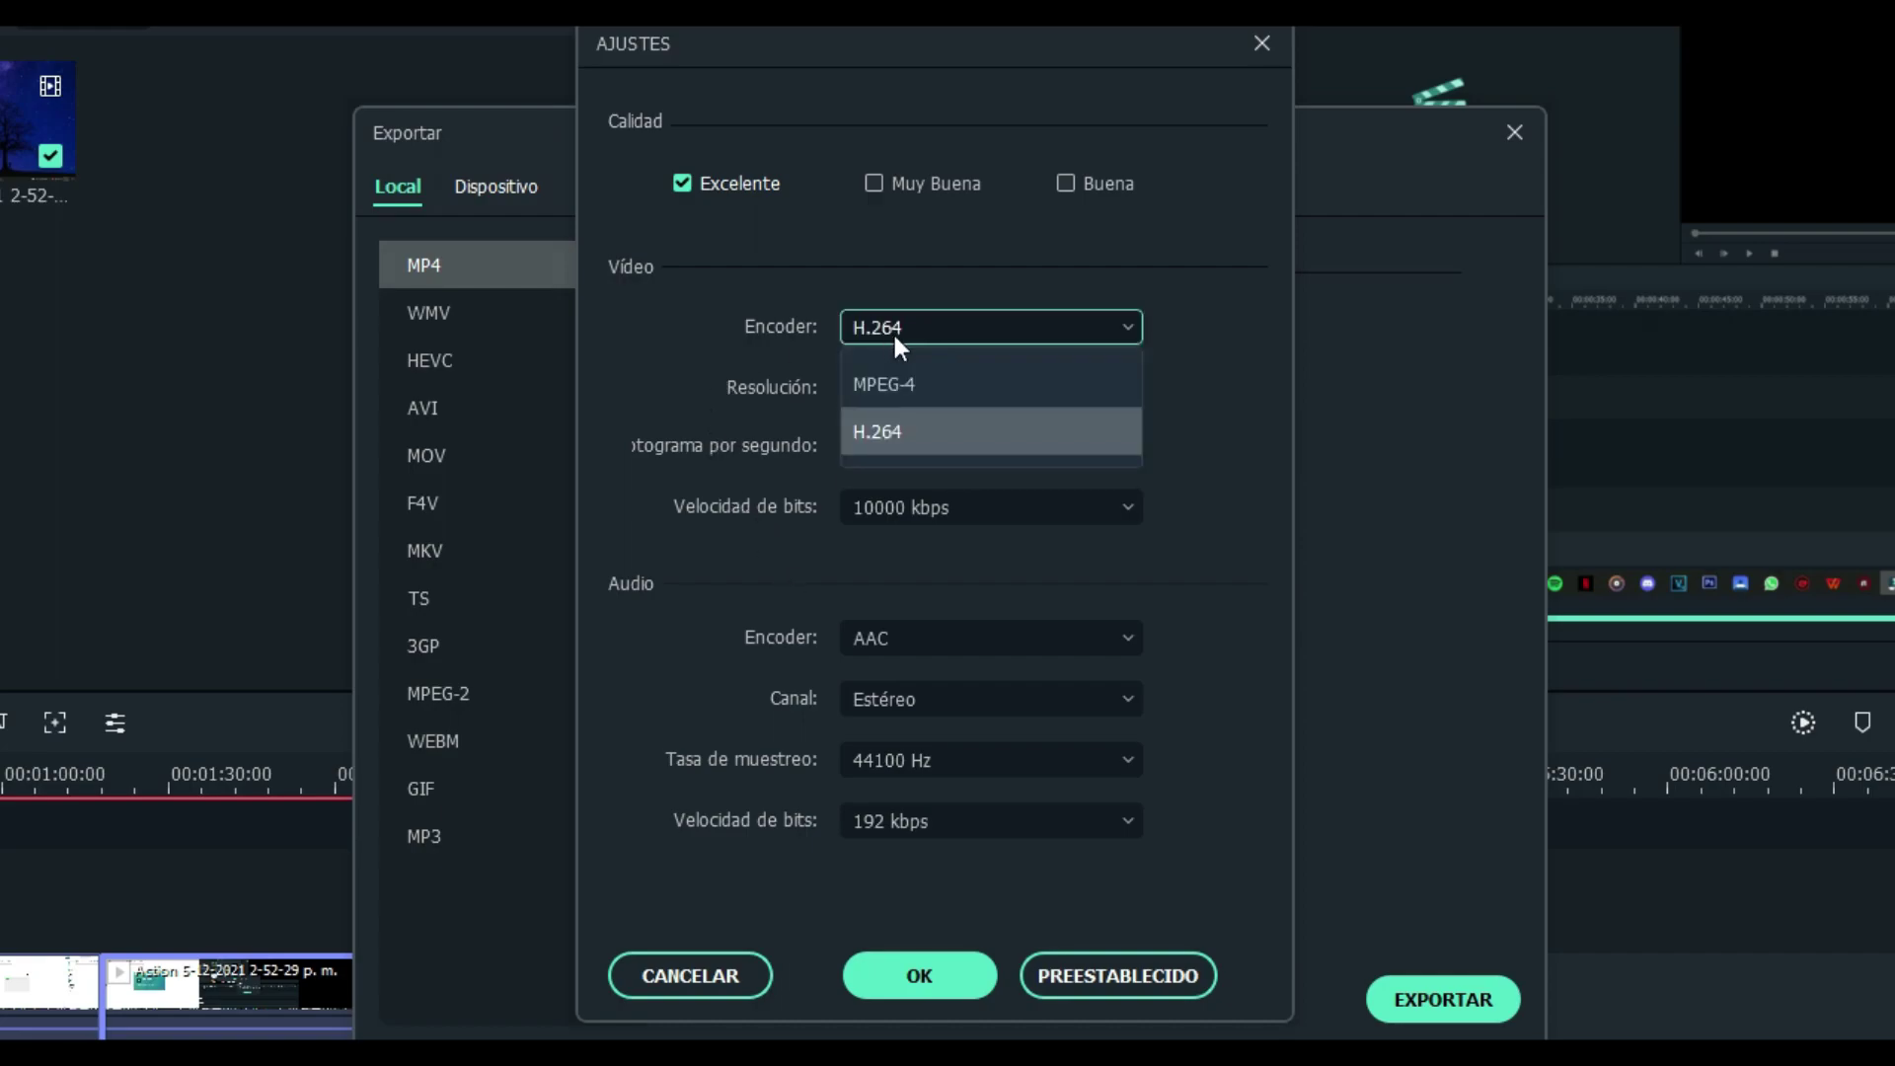
click(890, 439)
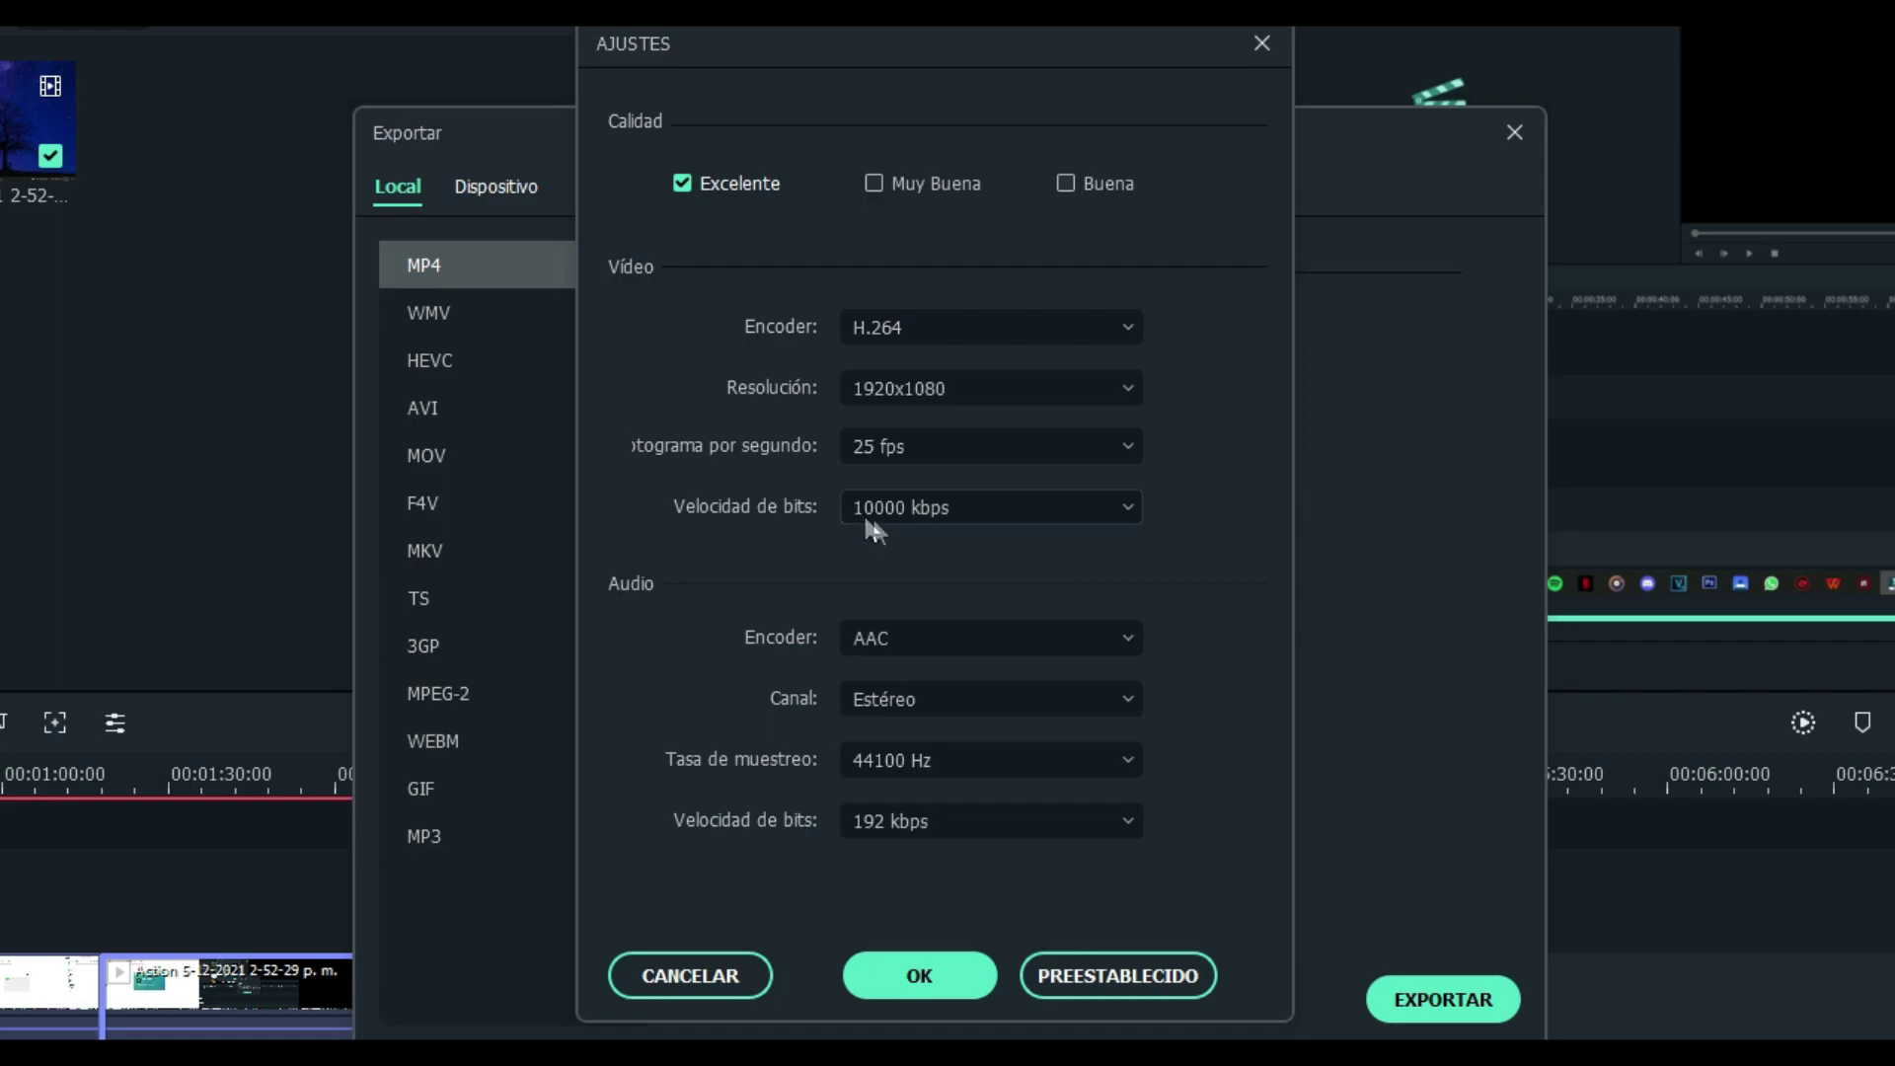
click(891, 985)
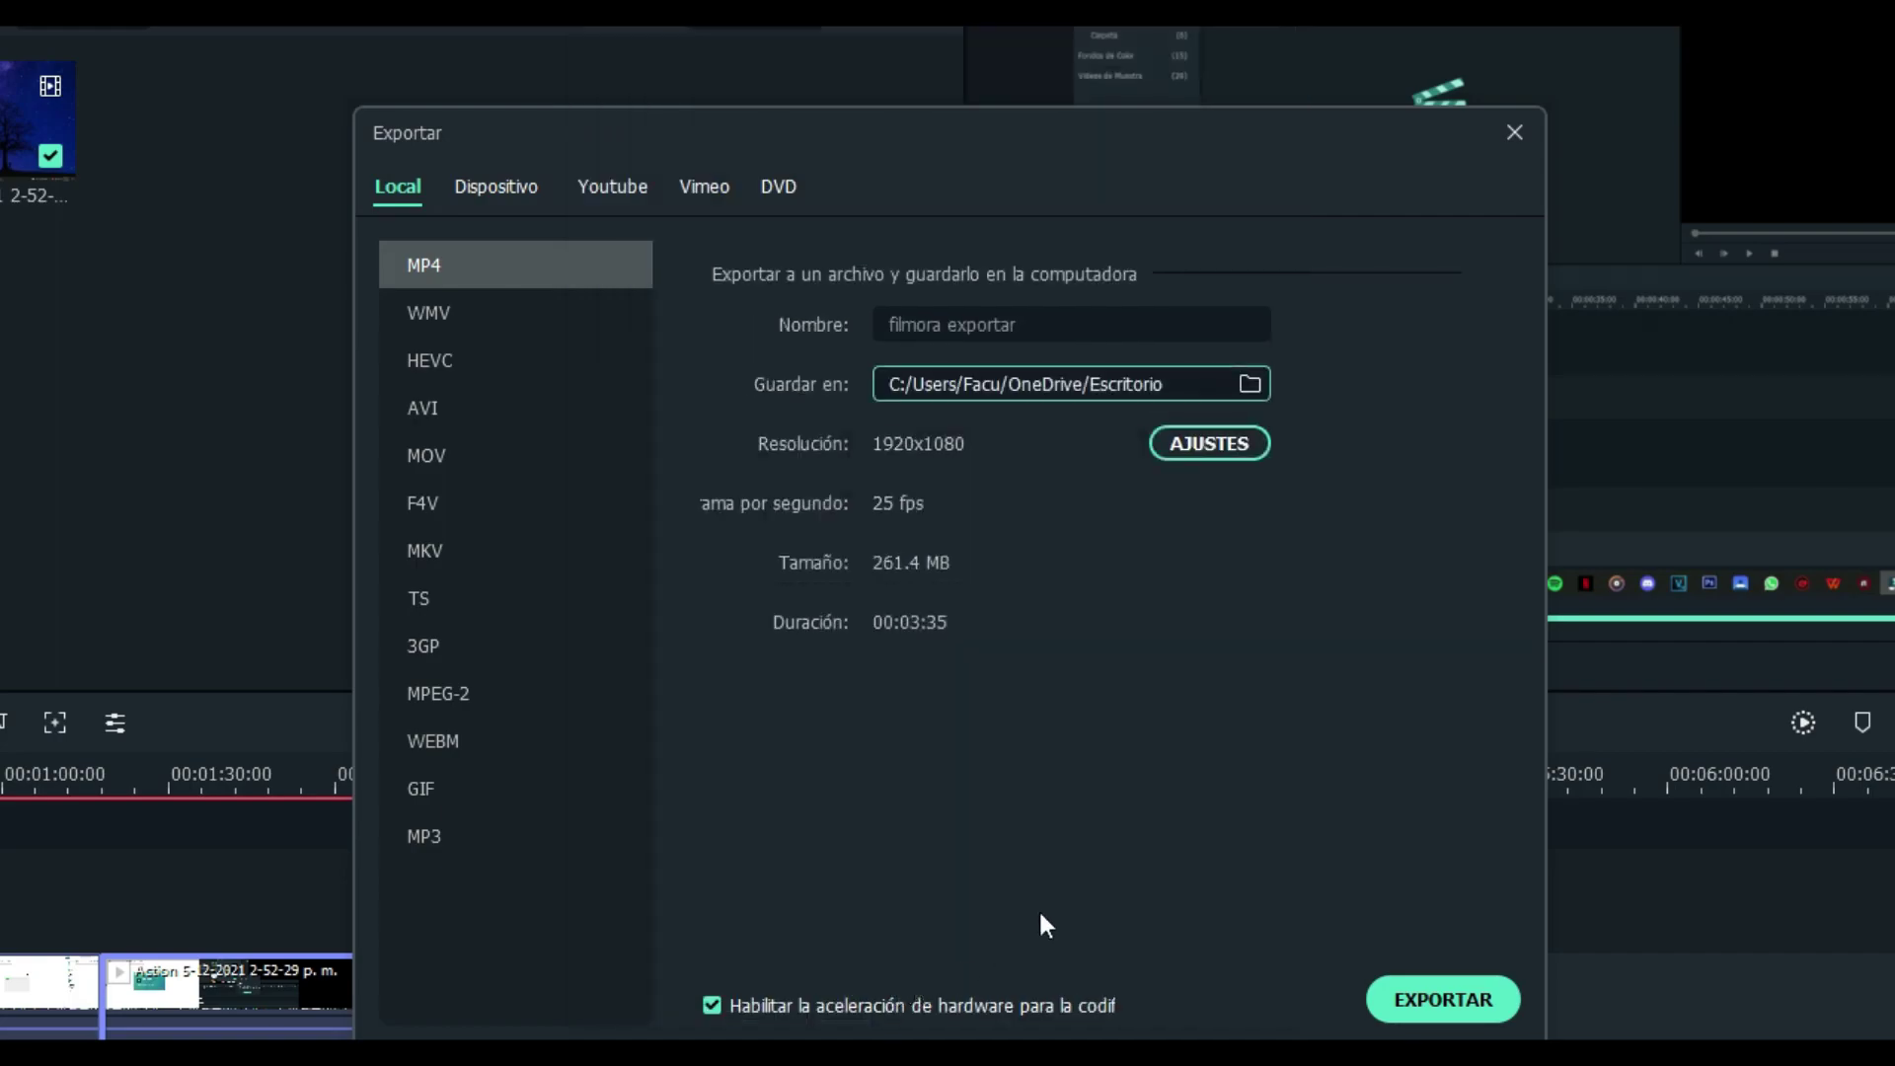
click(1453, 990)
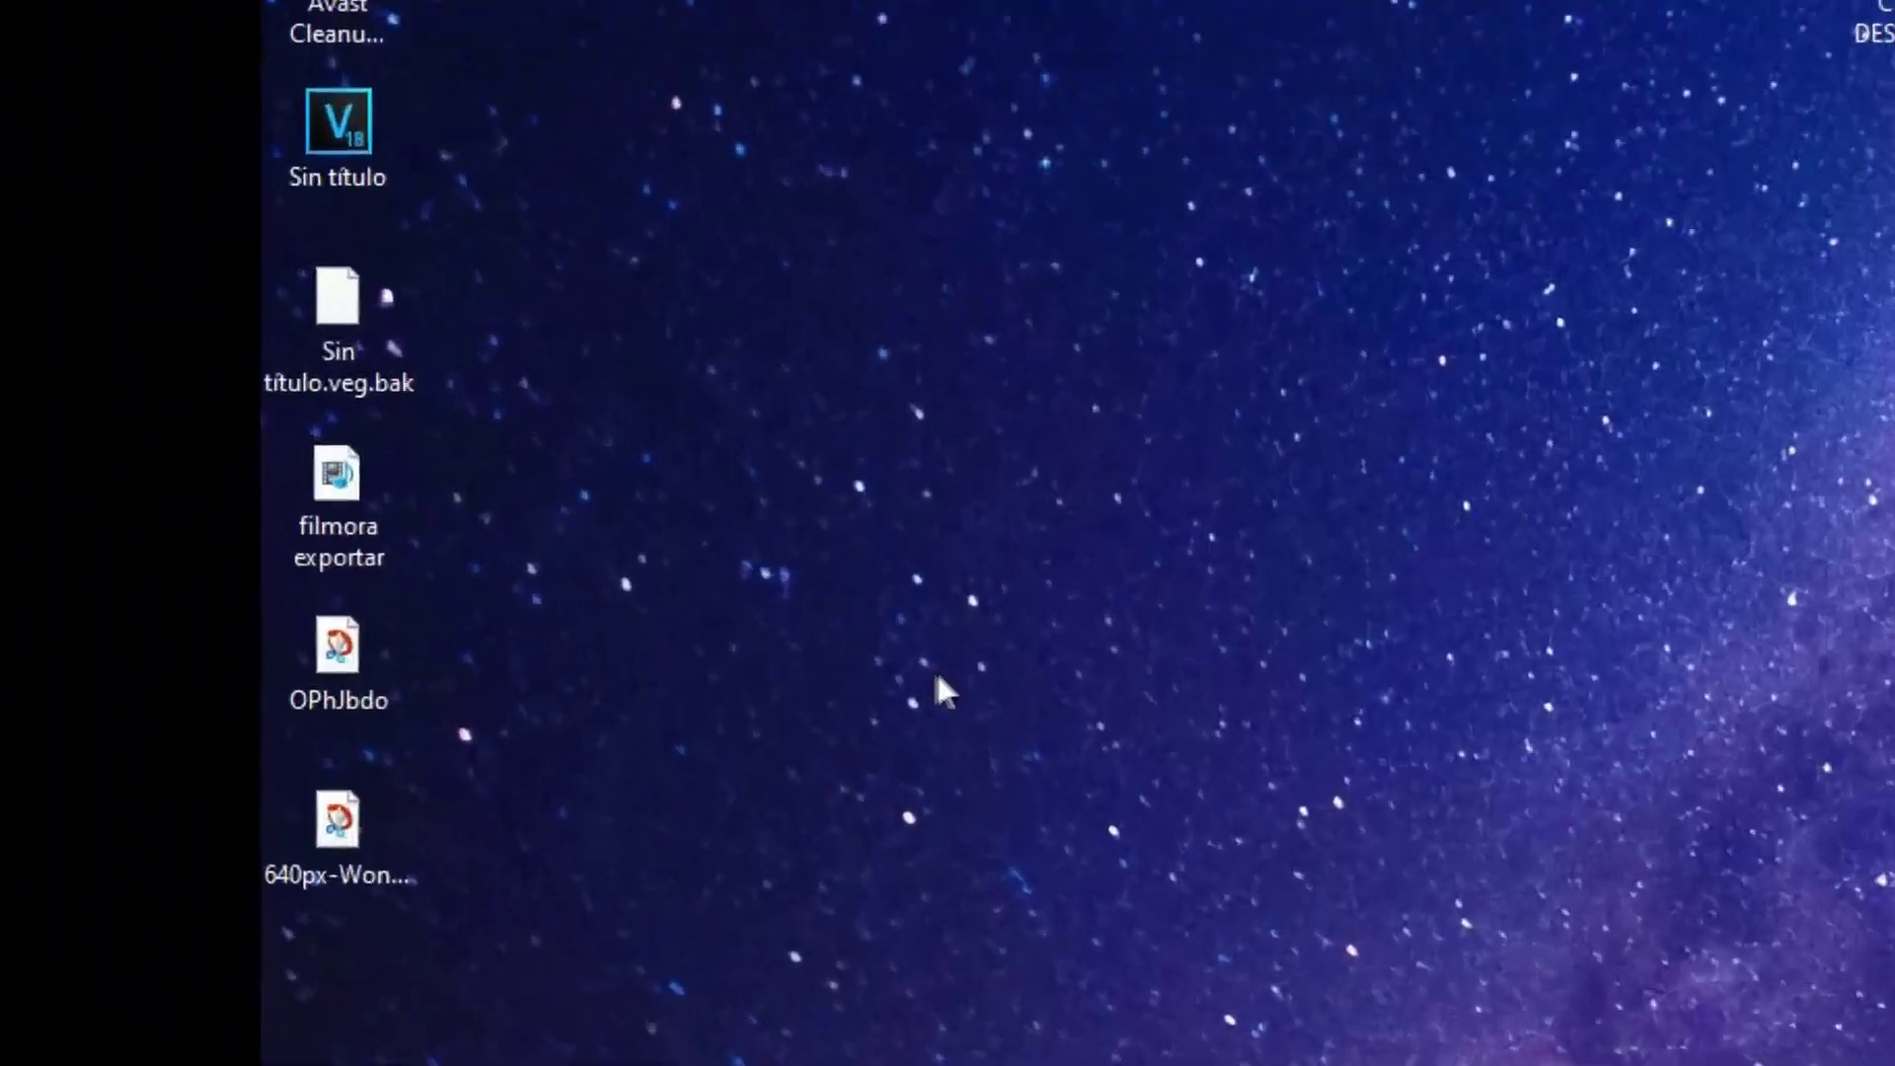
Move the exported "filmora exportar" file to a free spot on the desktop and check its playback in full screen.
drag(342, 481, 1382, 592)
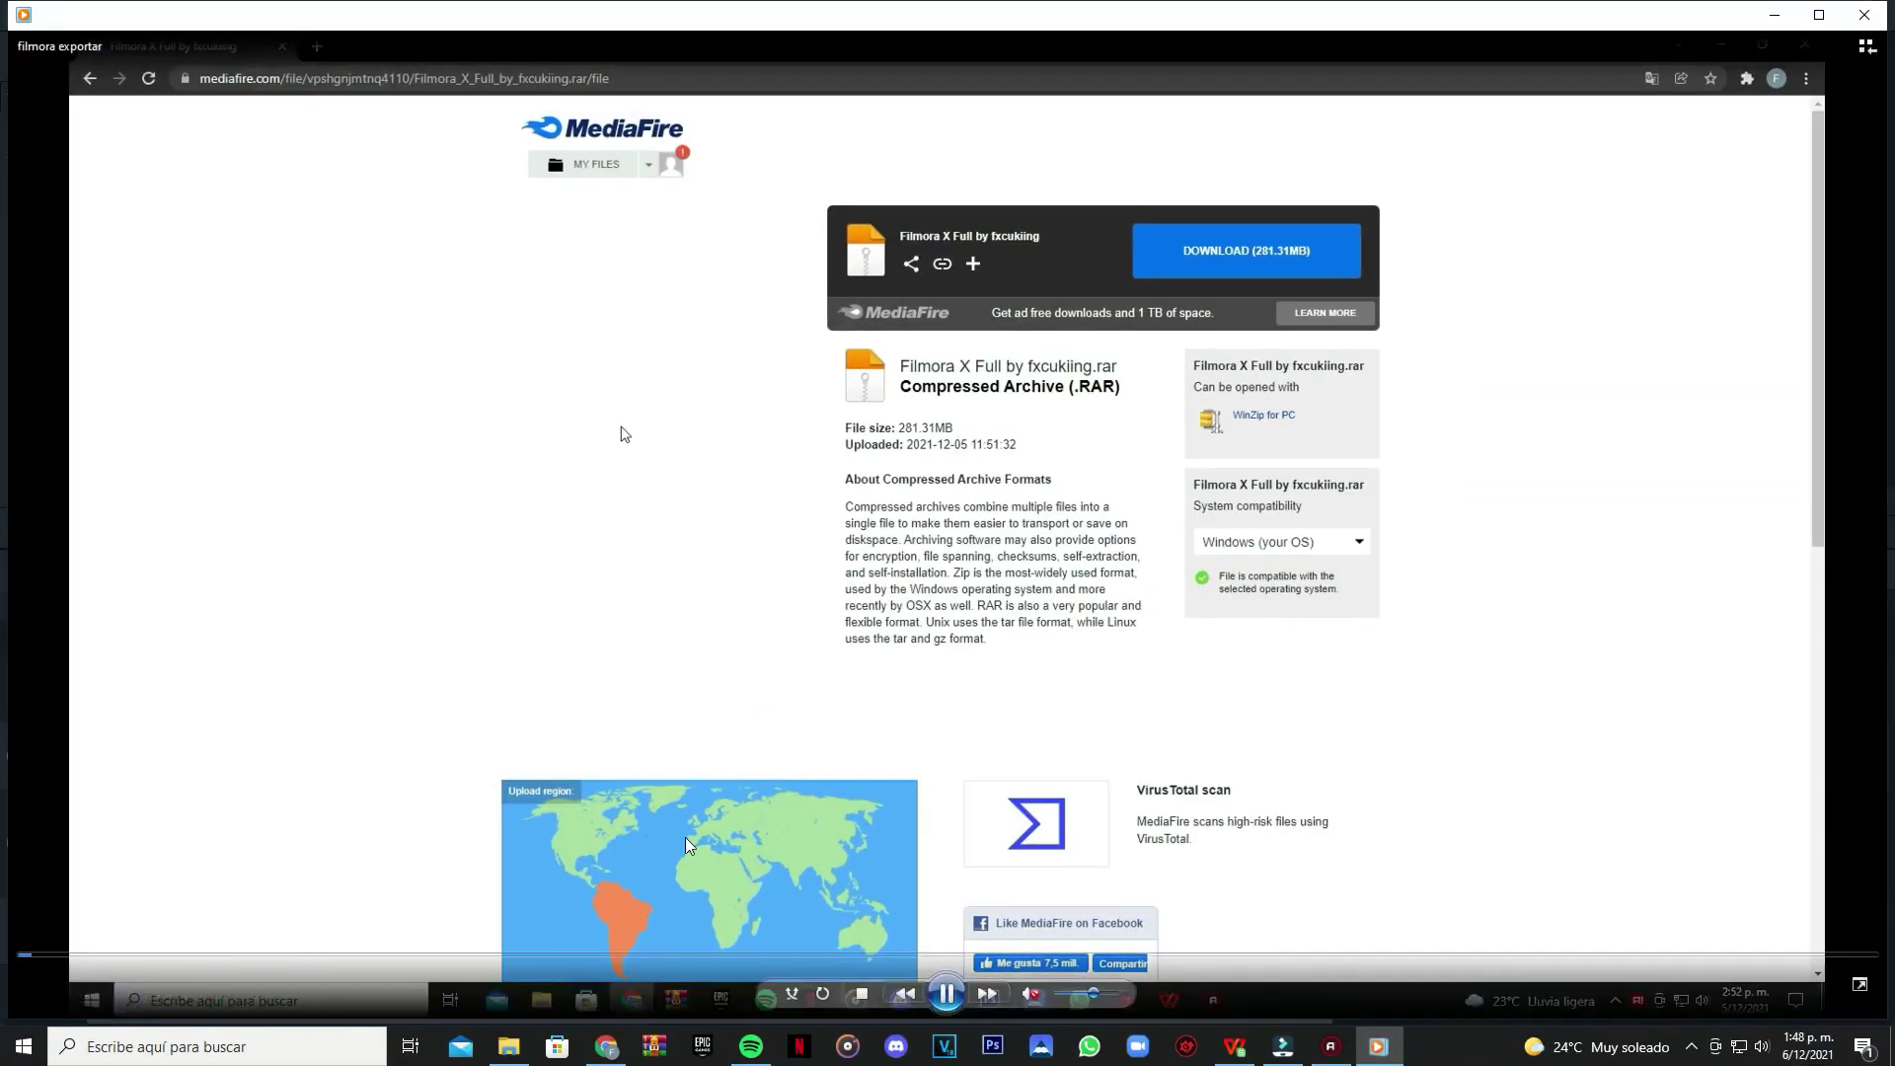
click(1860, 984)
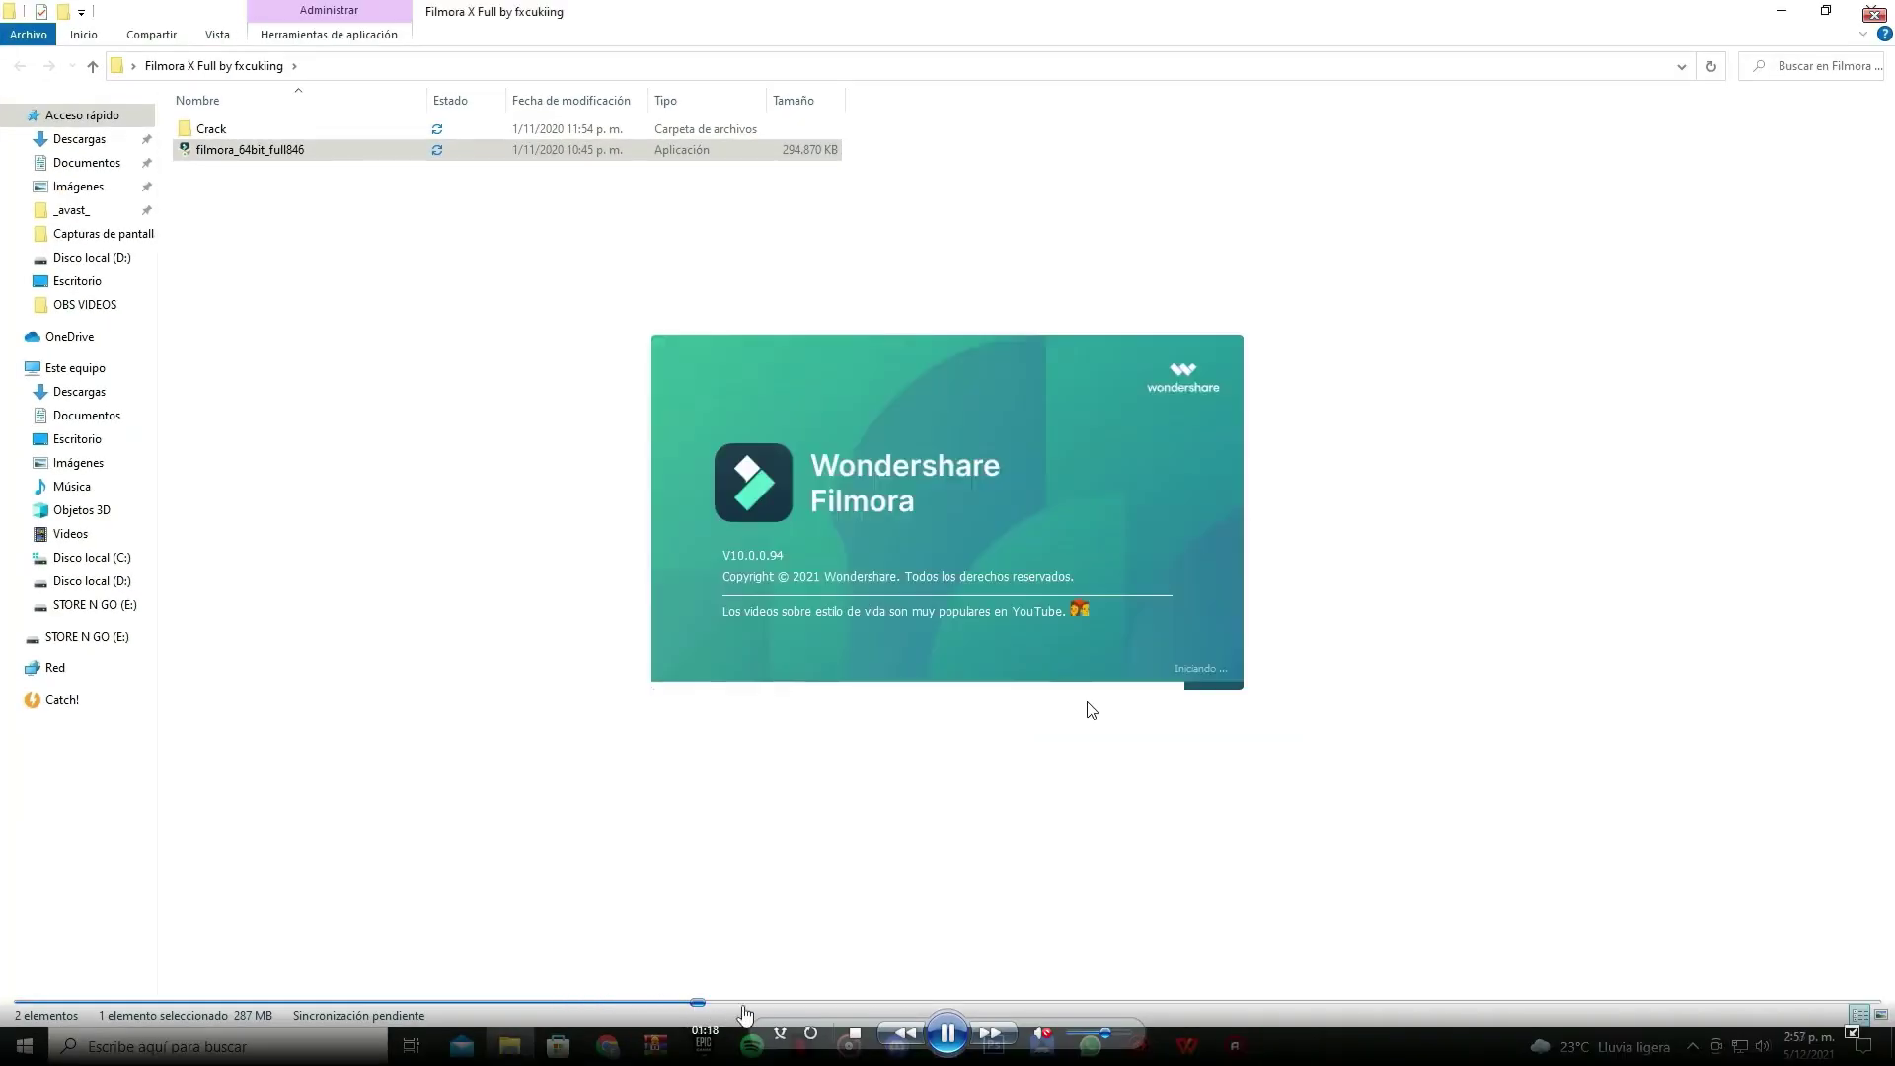
click(744, 1013)
double_click(1704, 419)
click(1863, 14)
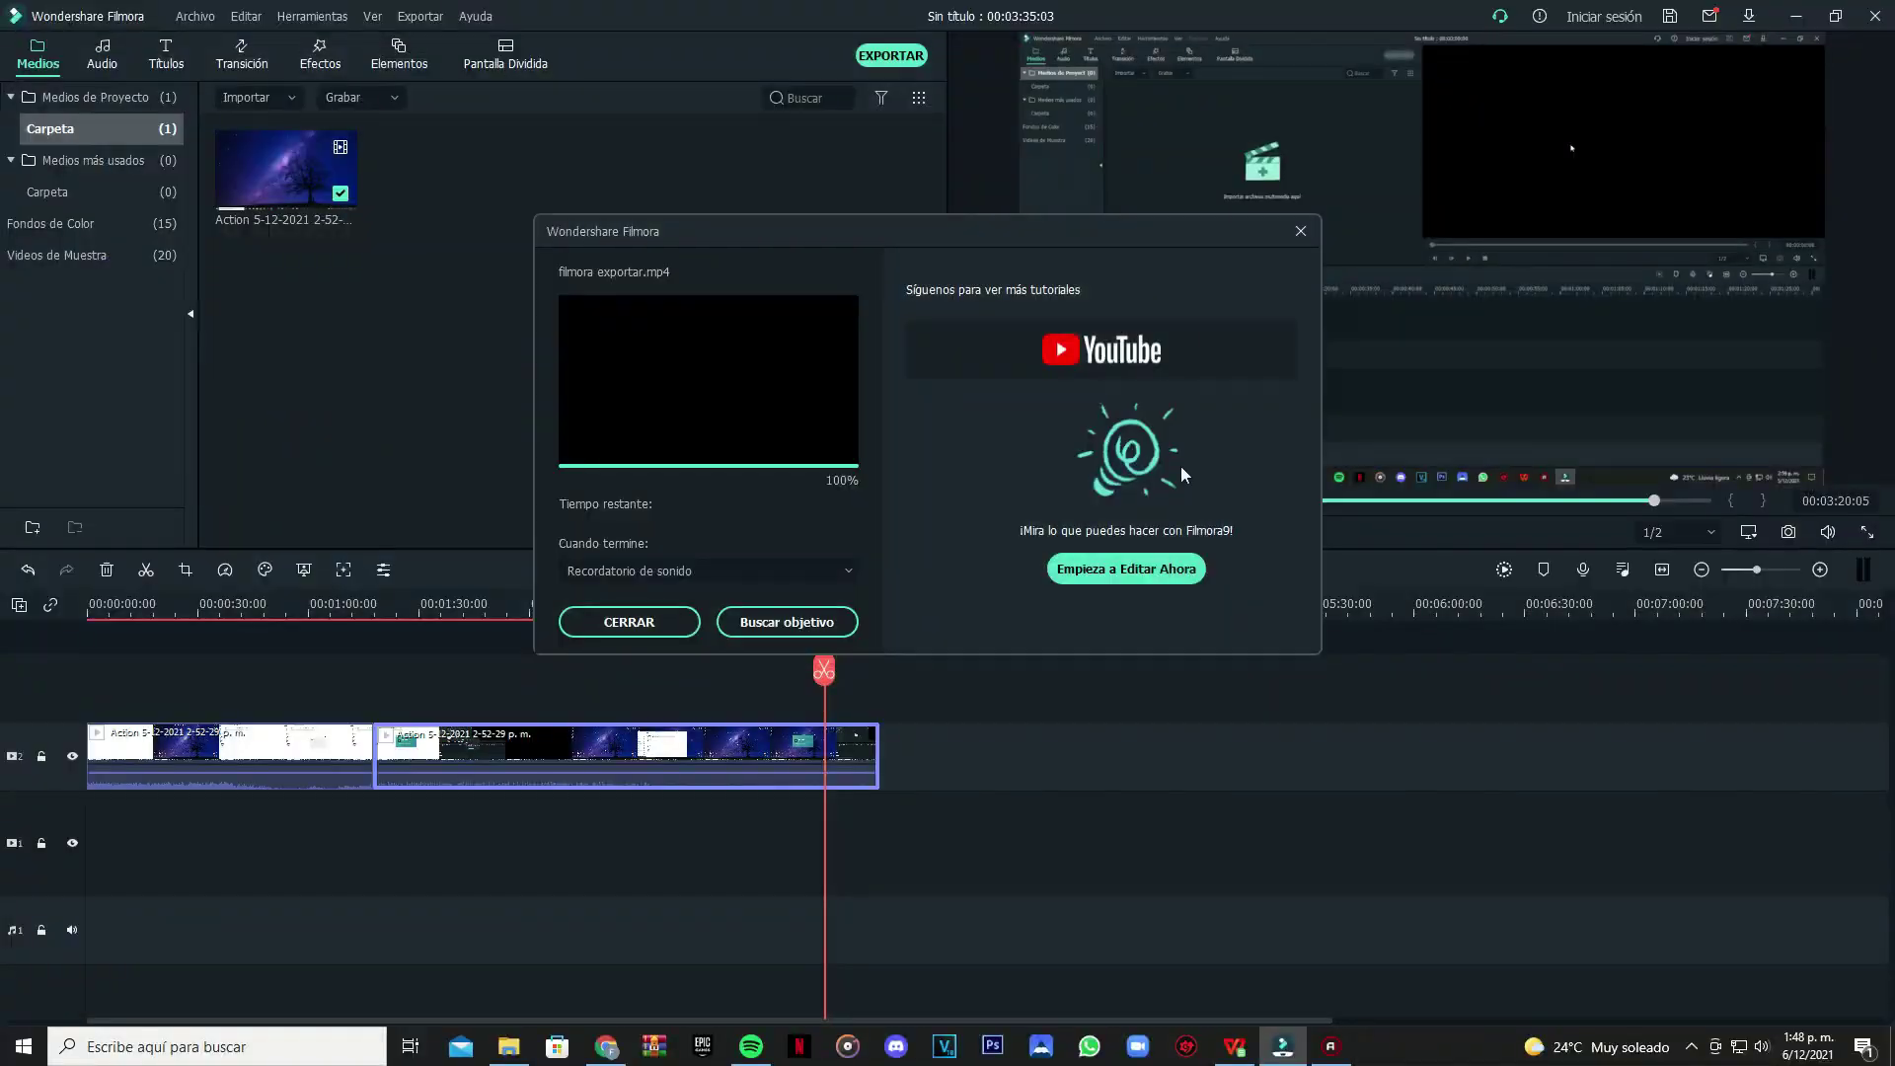
Close the completed export window and return to the desktop.
click(1295, 234)
key(super+d)
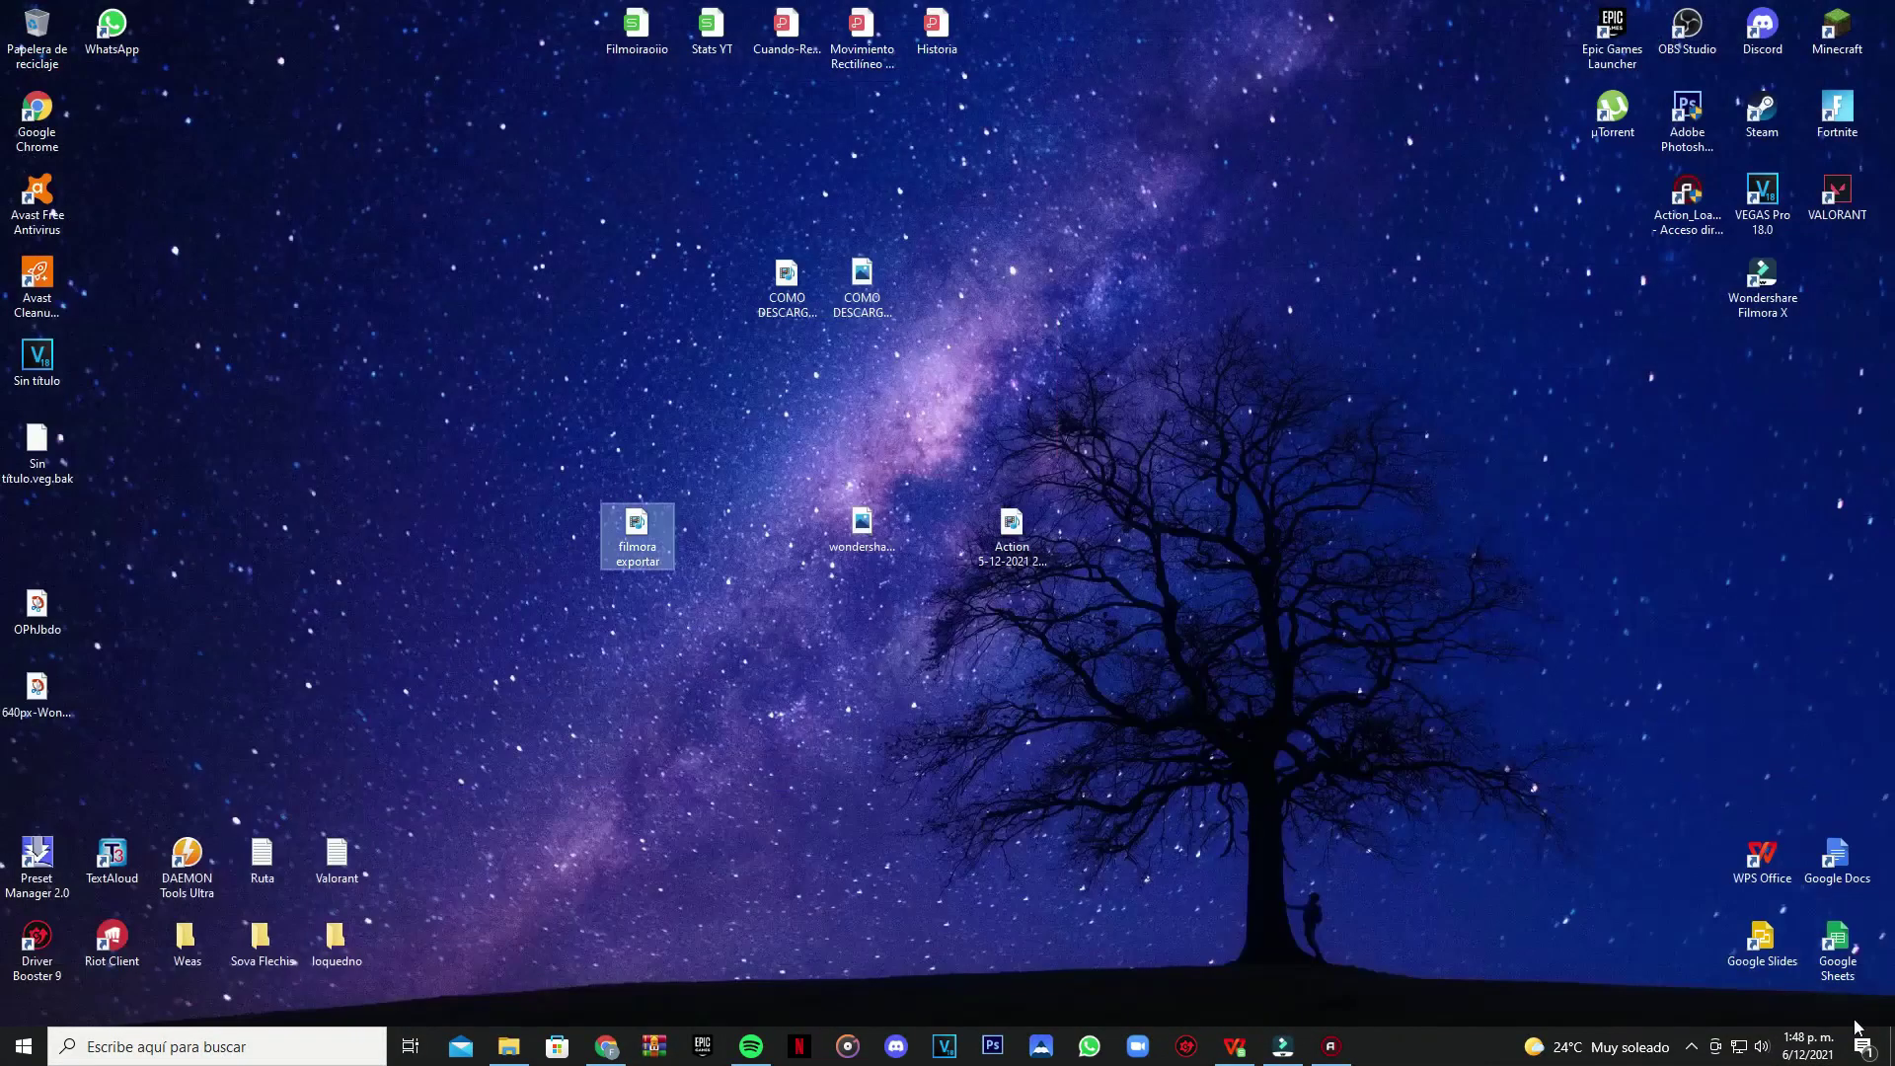
right_click(905, 407)
click(945, 466)
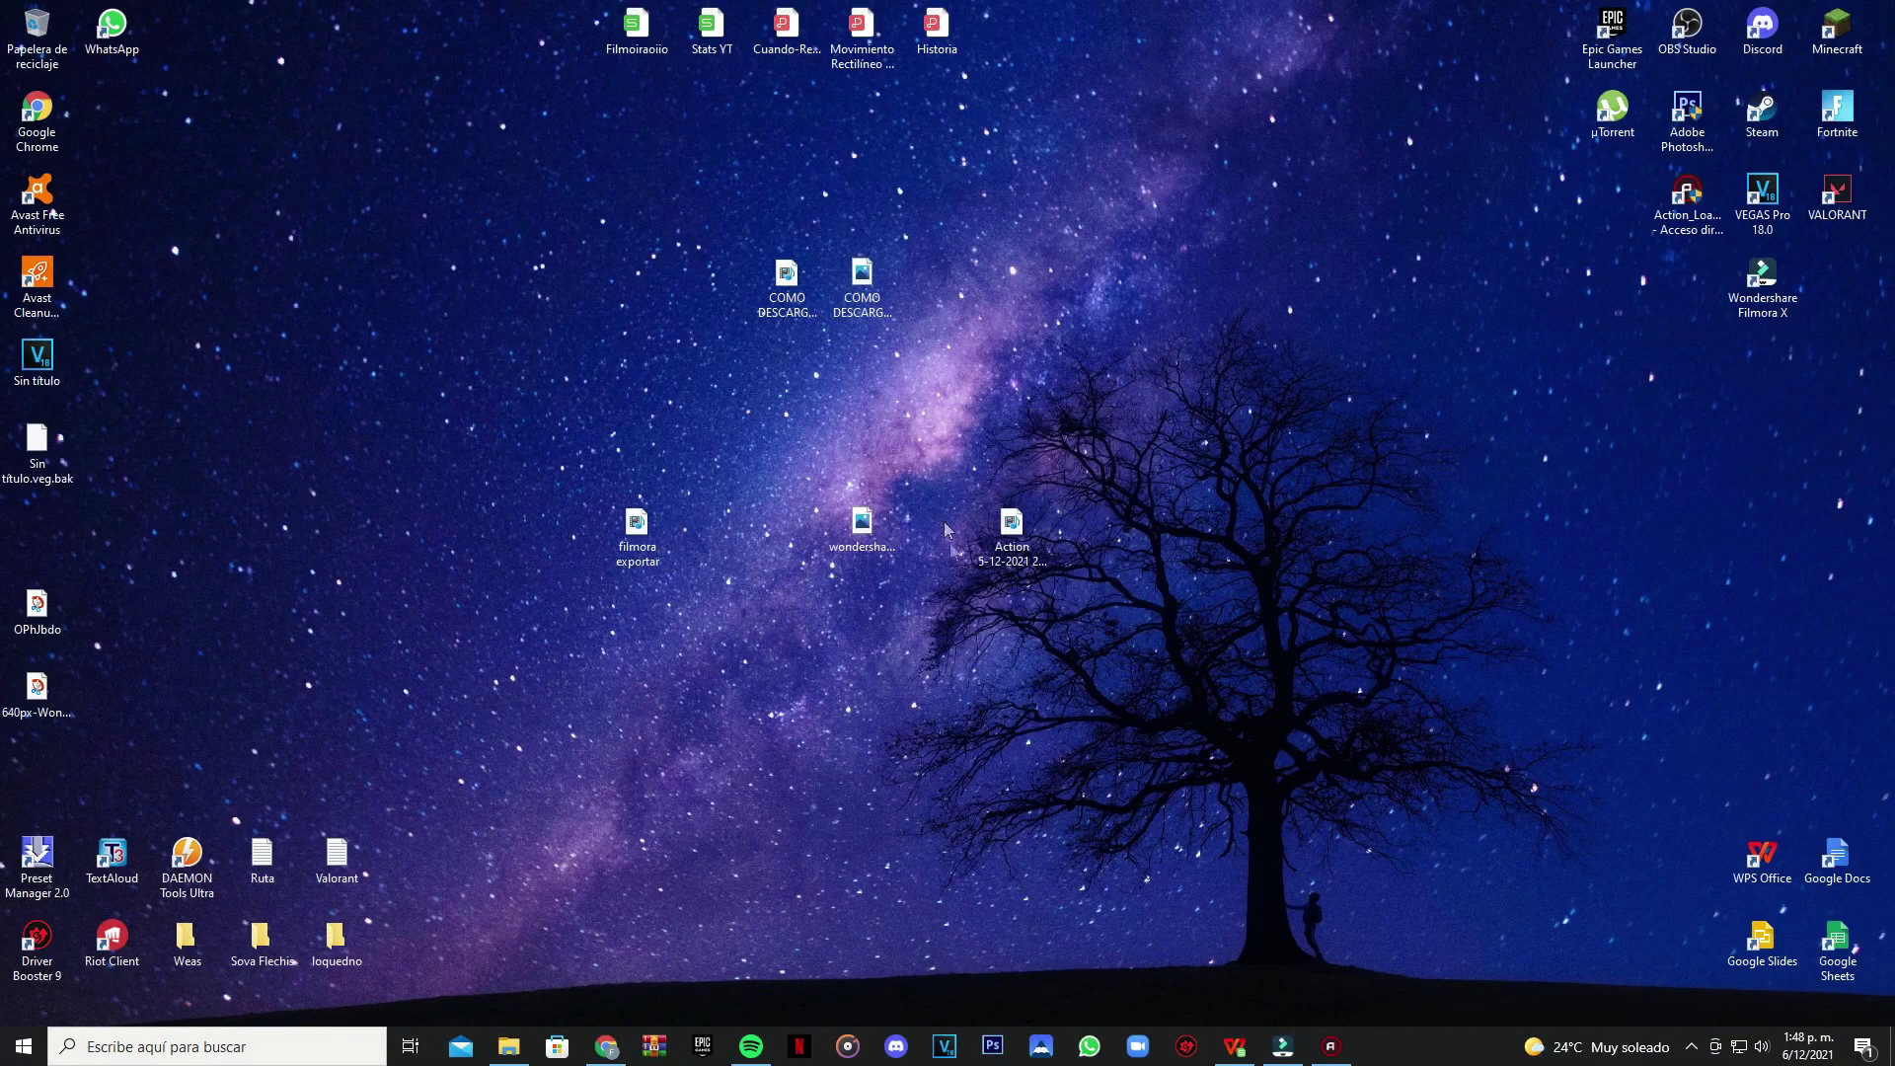